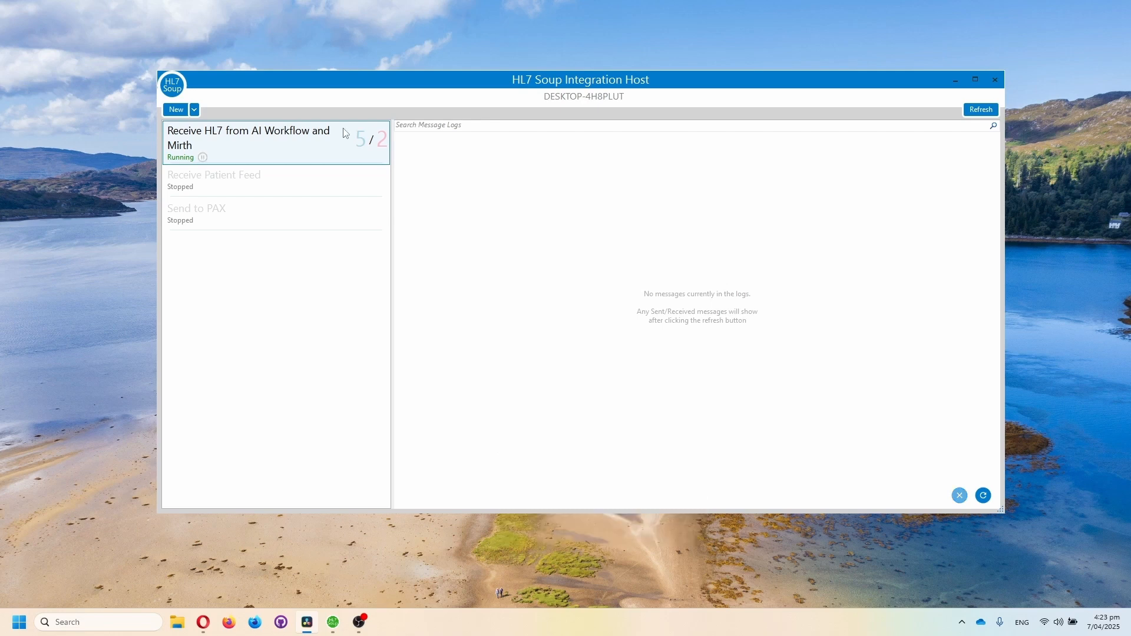
# Start AI workflow creation from the Integration Host and keep the already selected personal OpenAI gpt-4o-mini provider
pyautogui.moveTo(322, 157)
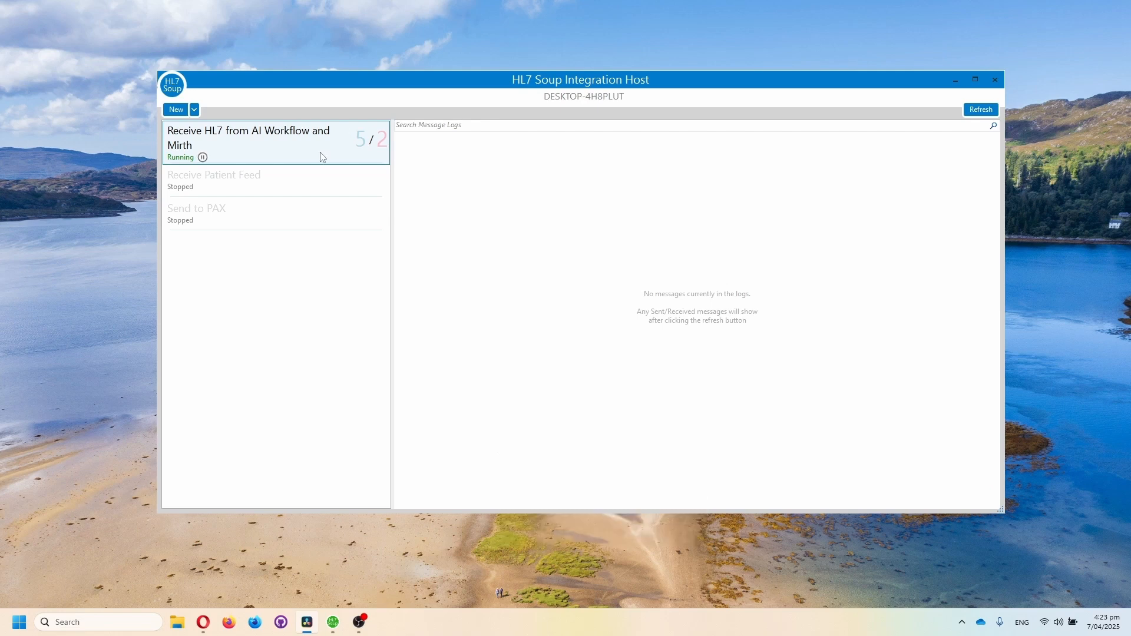
pyautogui.click(195, 110)
pyautogui.click(211, 148)
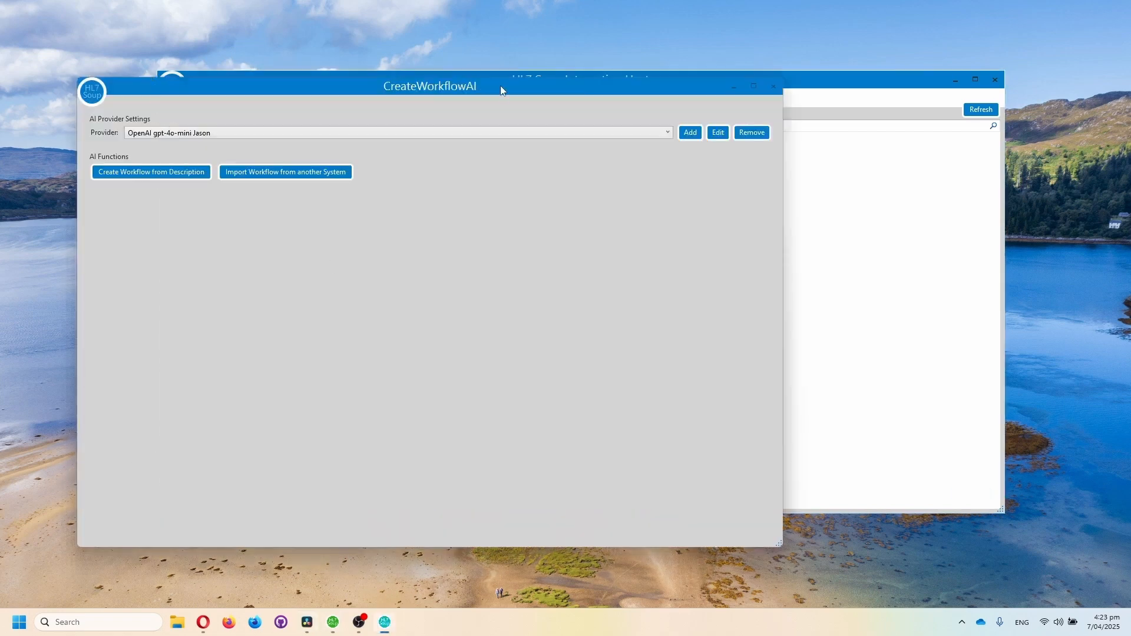
pyautogui.moveTo(502, 90); pyautogui.dragTo(640, 138)
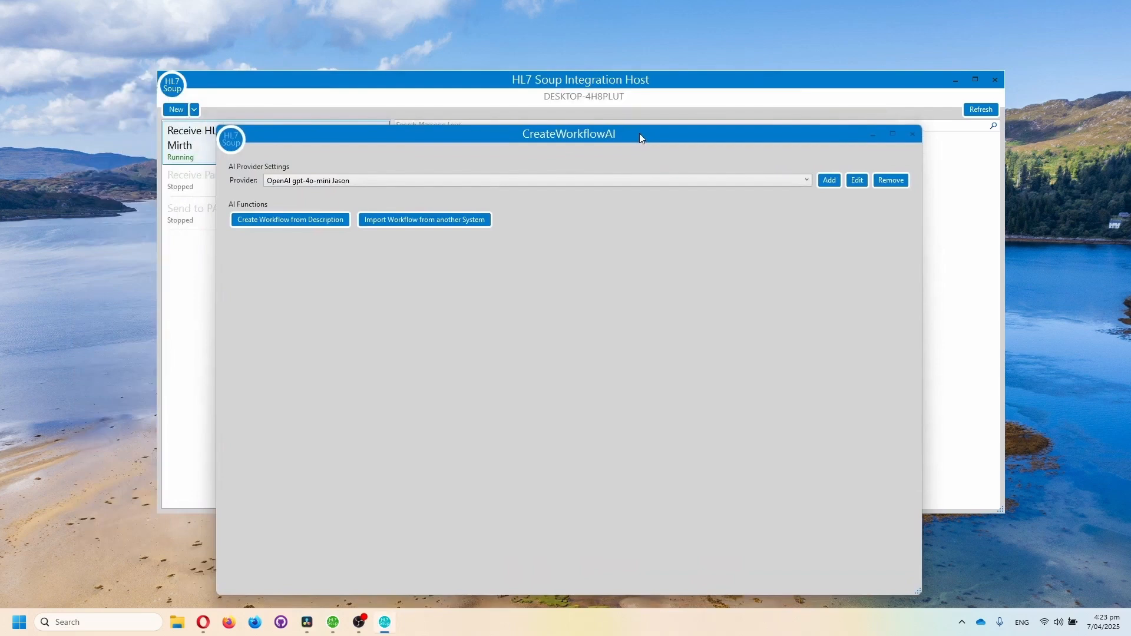
pyautogui.click(657, 181)
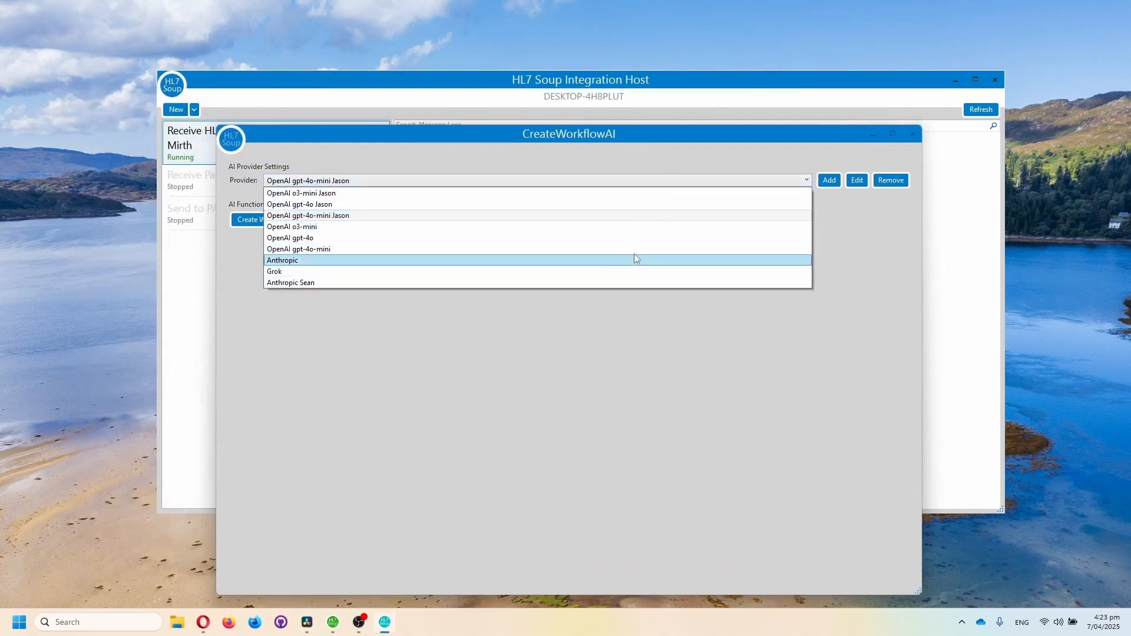
pyautogui.click(651, 216)
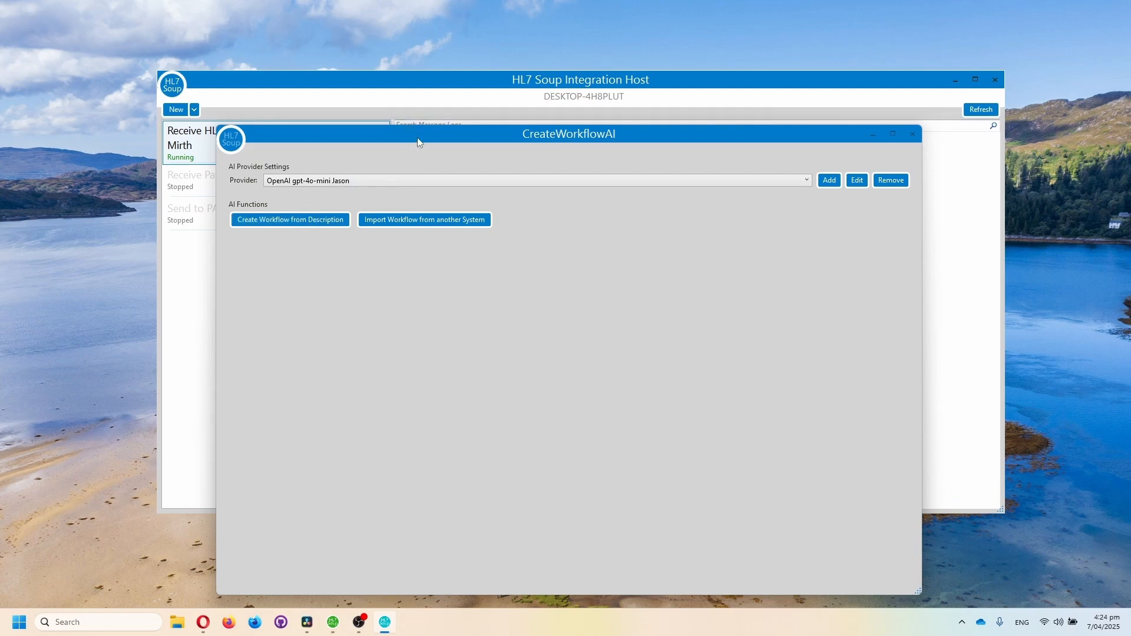
pyautogui.moveTo(418, 141); pyautogui.dragTo(418, 118)
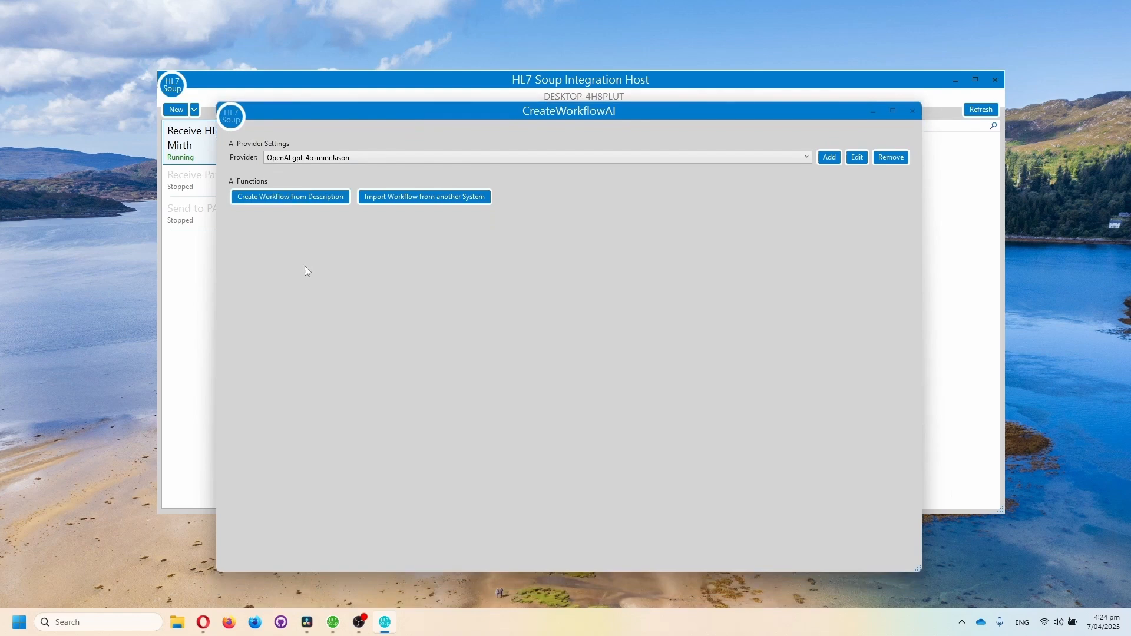
# Load MIRTH Demo TCP Workflow.xml from the AI Demo output folder as the workflow to import from another system
pyautogui.click(313, 199)
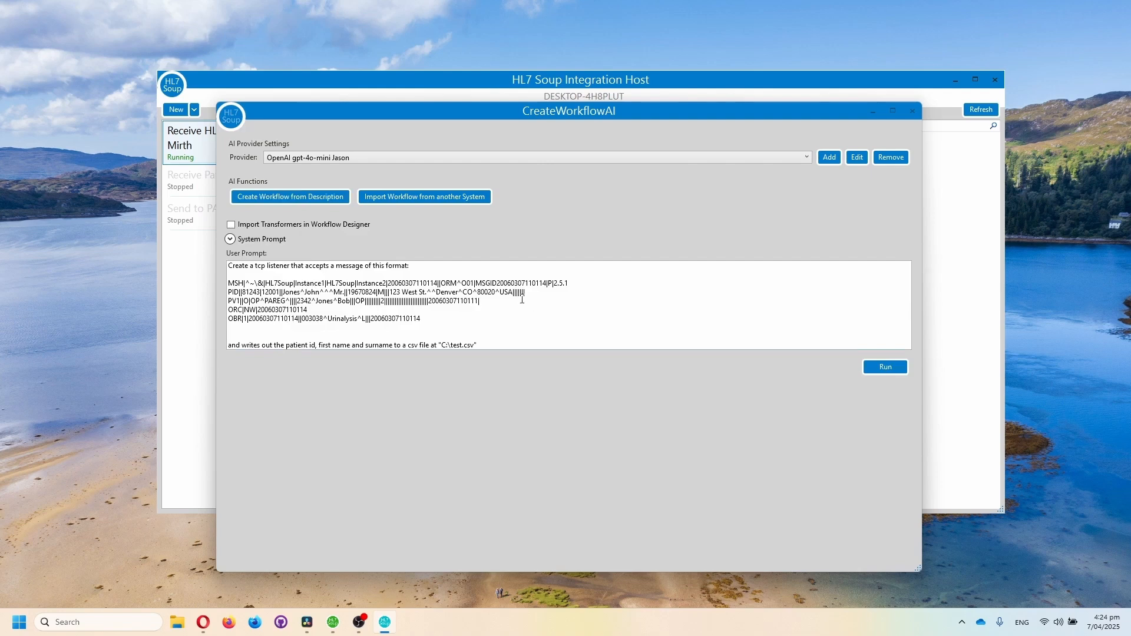
pyautogui.click(463, 202)
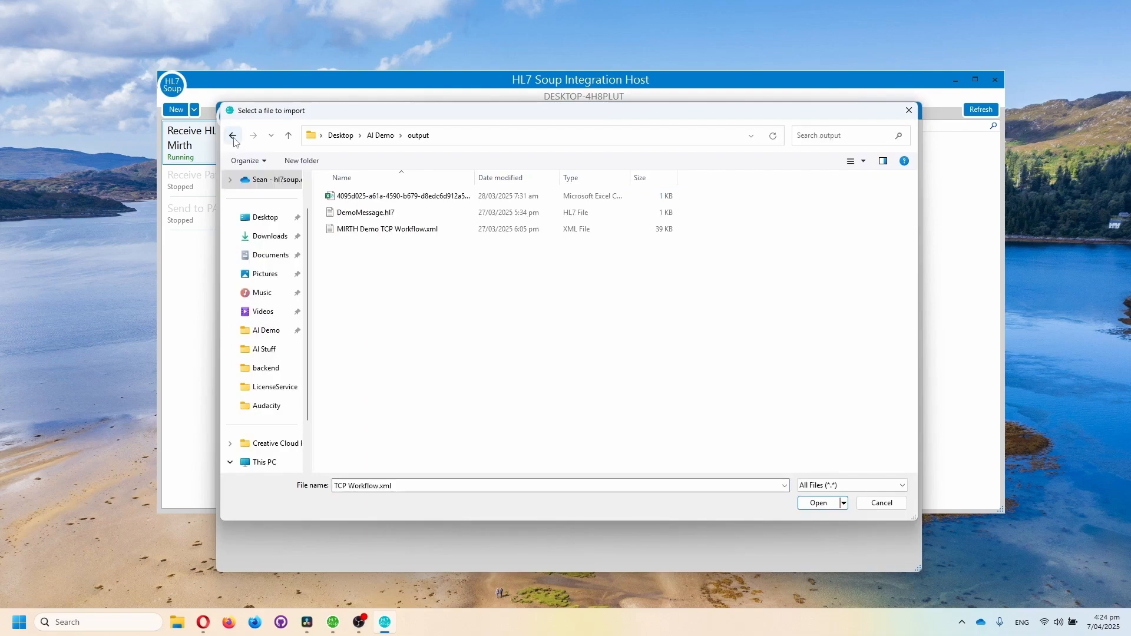
pyautogui.click(446, 231)
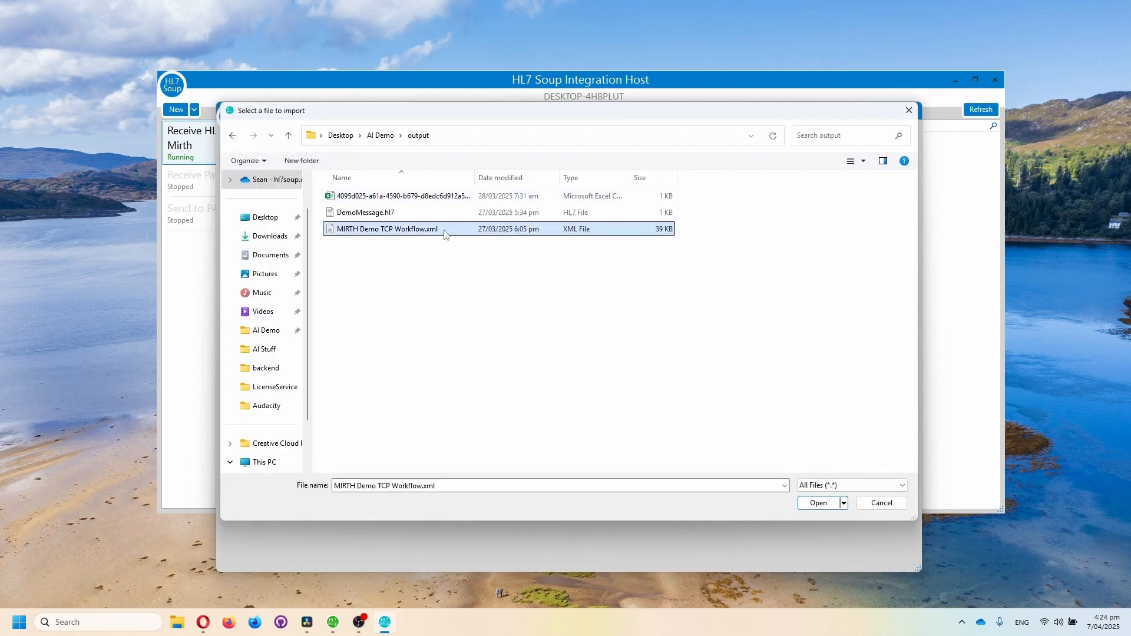
pyautogui.click(821, 506)
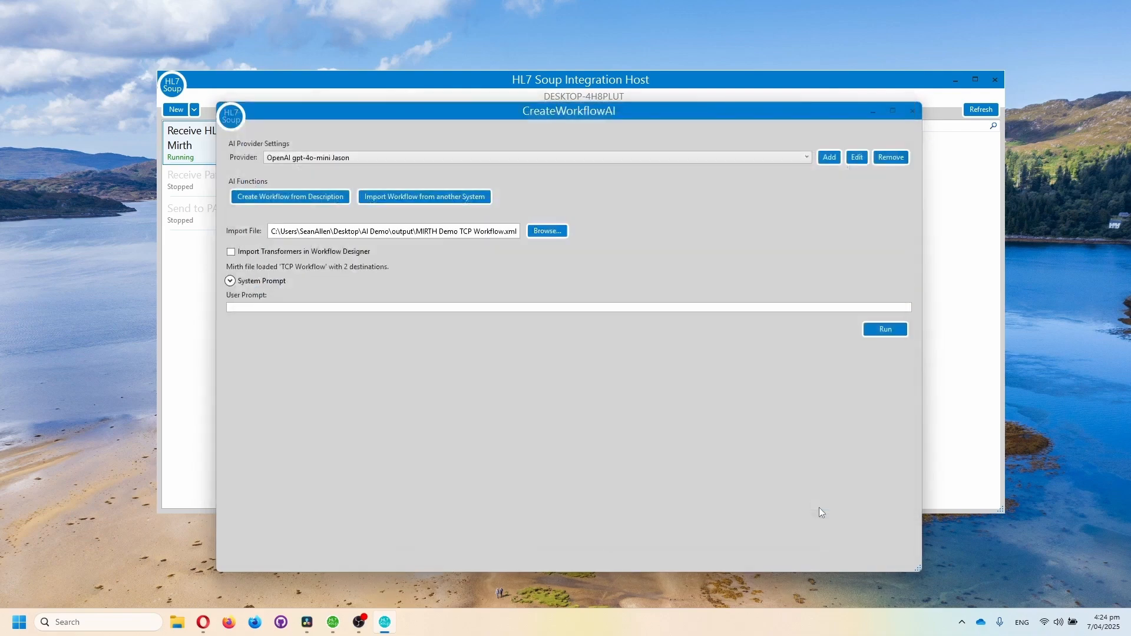
# Run the AI conversion of the Mirth channel and open the generated workflow in the designer
pyautogui.click(878, 331)
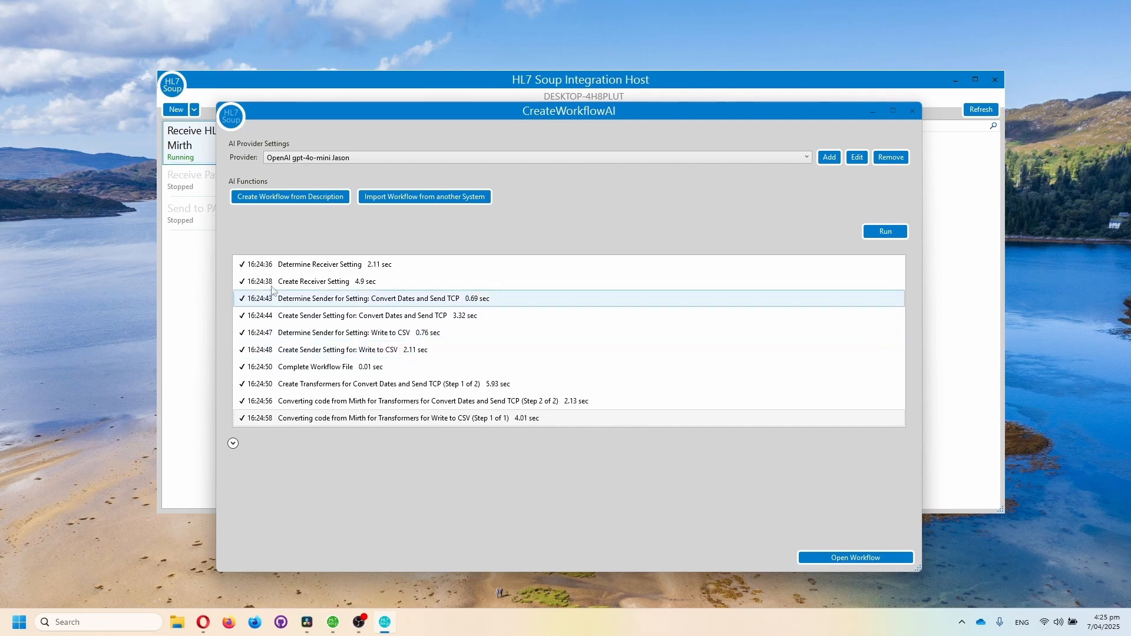
pyautogui.click(851, 558)
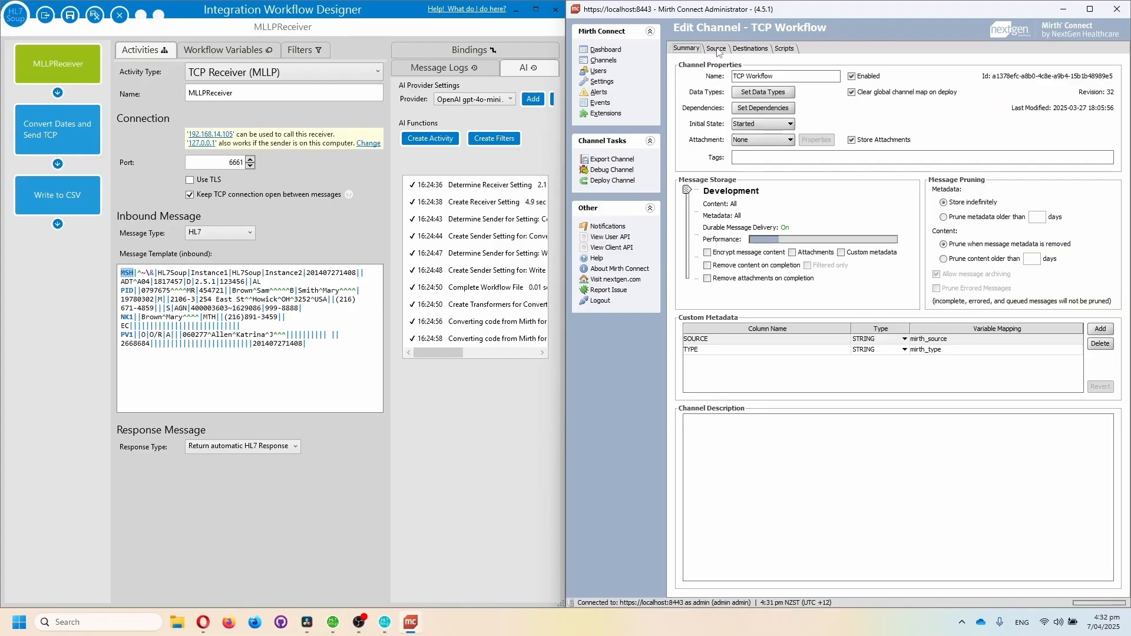
# Compare the local port of the Mirth source listener with the port of the MLLPReceiver activity
pyautogui.click(717, 50)
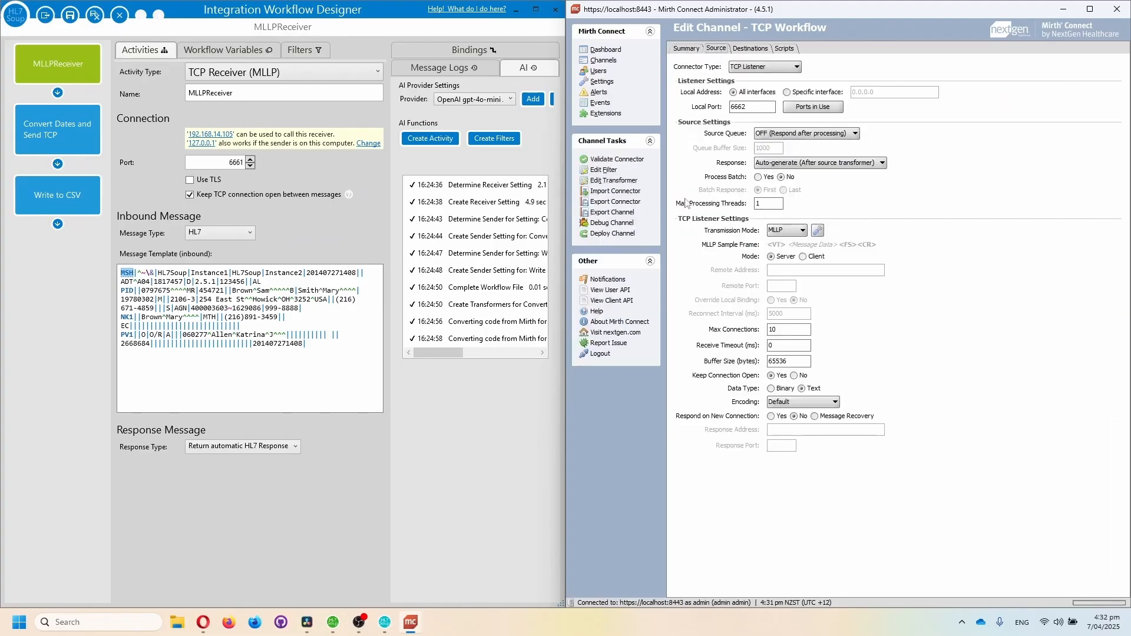
pyautogui.doubleClick(750, 109)
pyautogui.moveTo(226, 162); pyautogui.dragTo(270, 159)
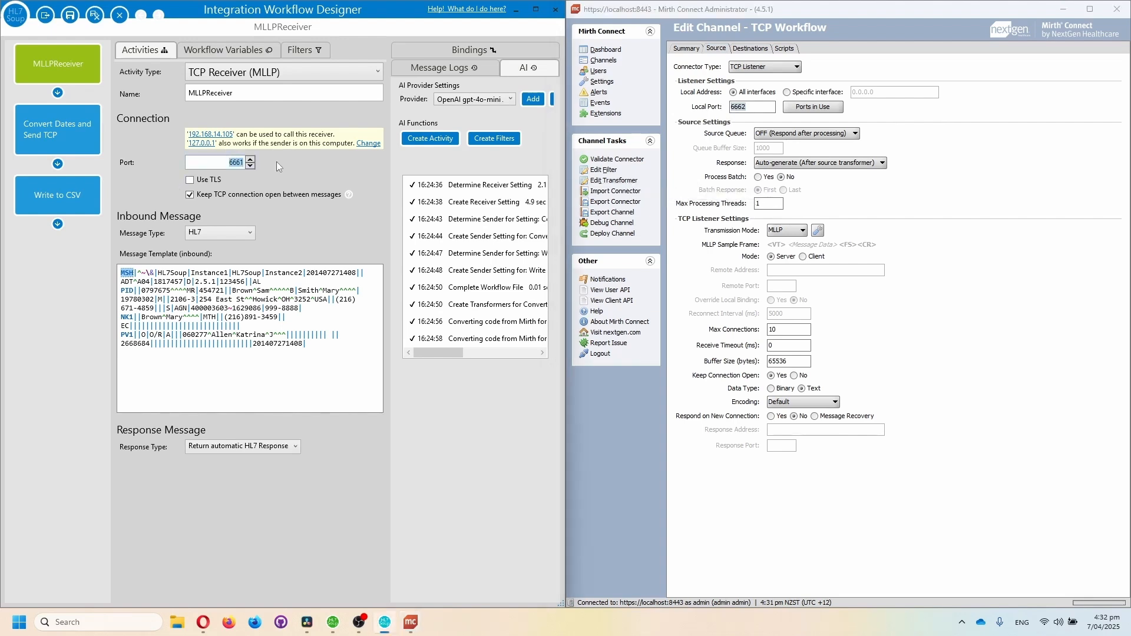
pyautogui.click(277, 161)
pyautogui.moveTo(324, 338)
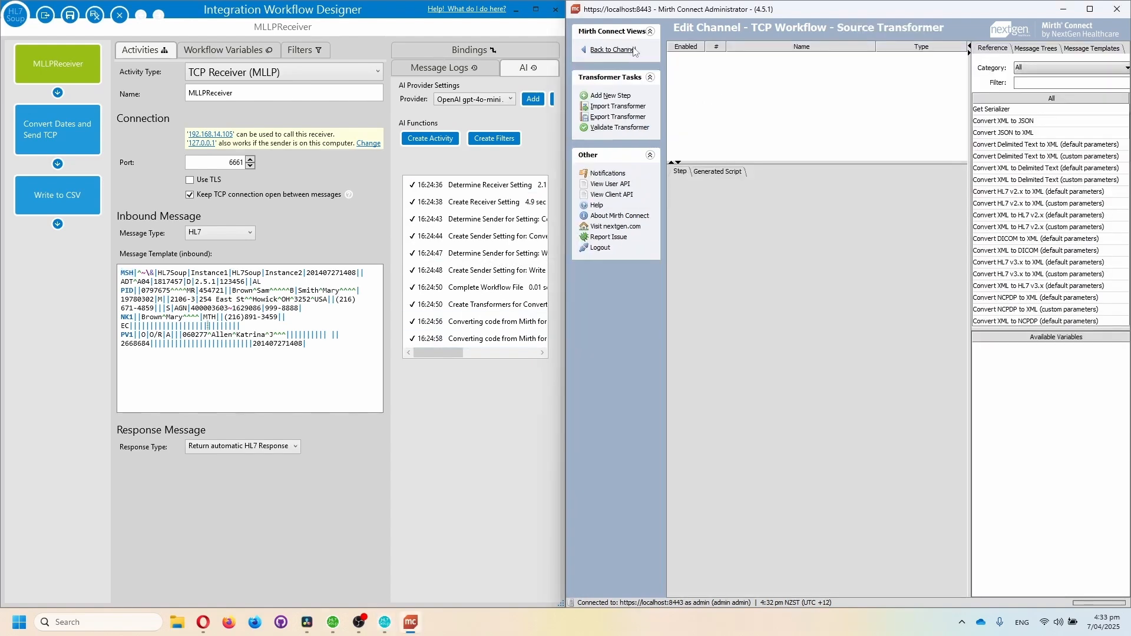
# Show the transformers of Convert Dates and Send TCP in both the Mirth channel and the Workflow Designer
pyautogui.click(612, 50)
pyautogui.click(752, 48)
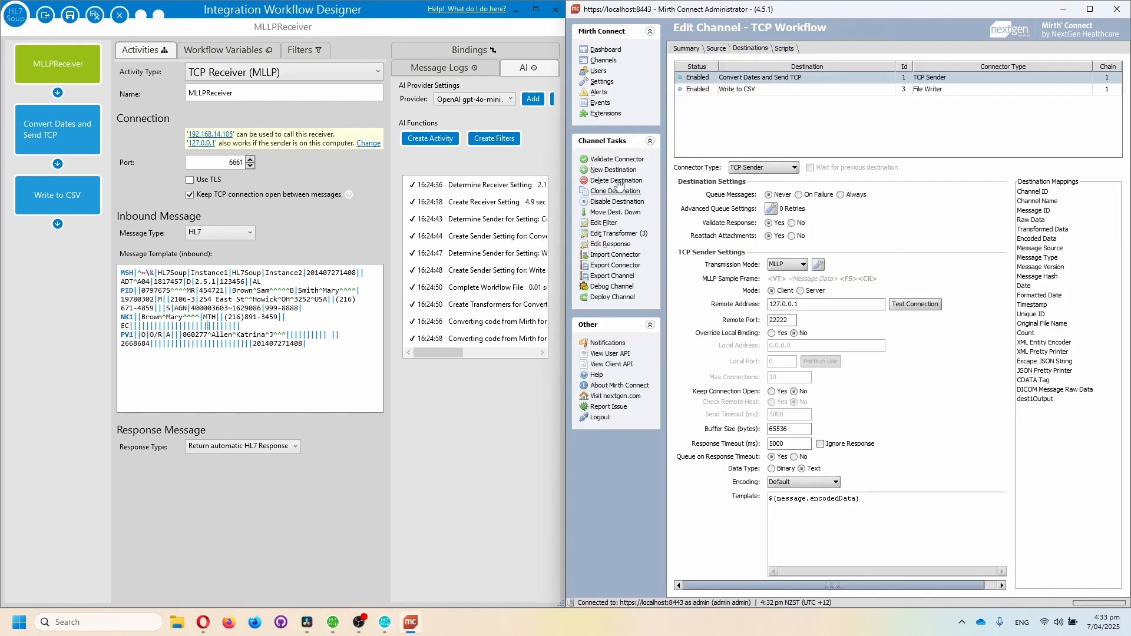
pyautogui.click(634, 236)
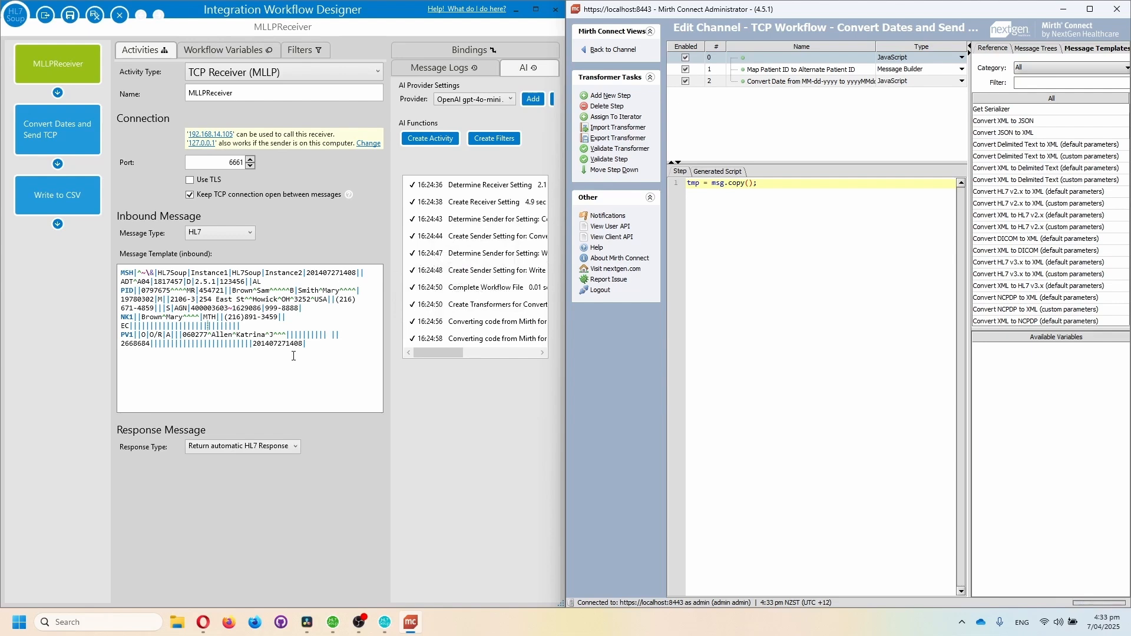
pyautogui.click(46, 139)
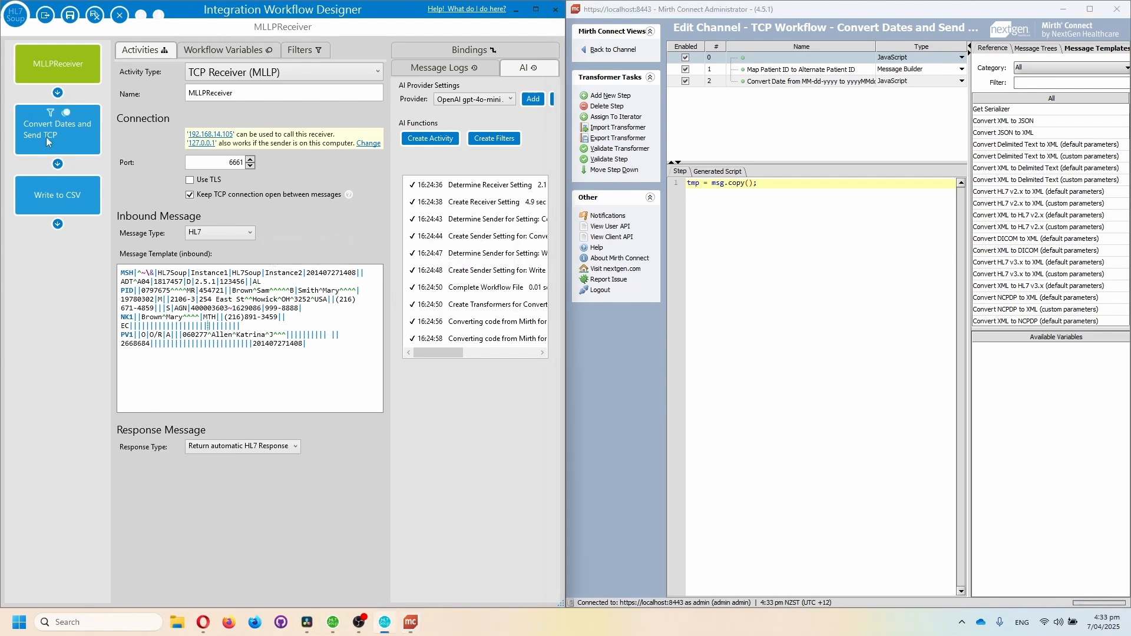
pyautogui.click(46, 137)
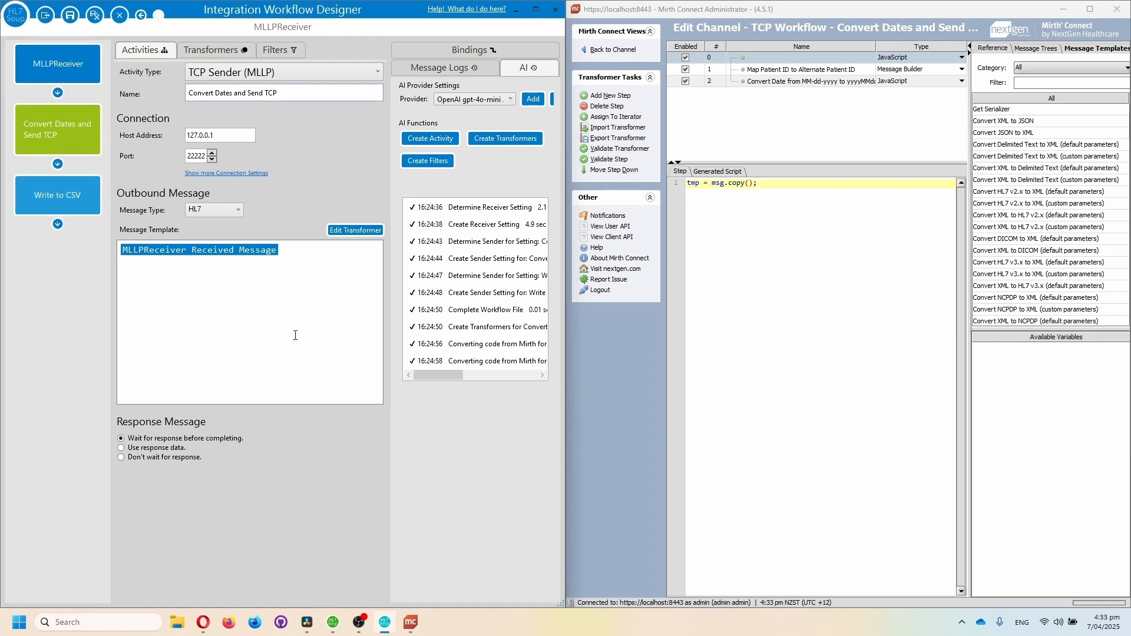
pyautogui.click(214, 53)
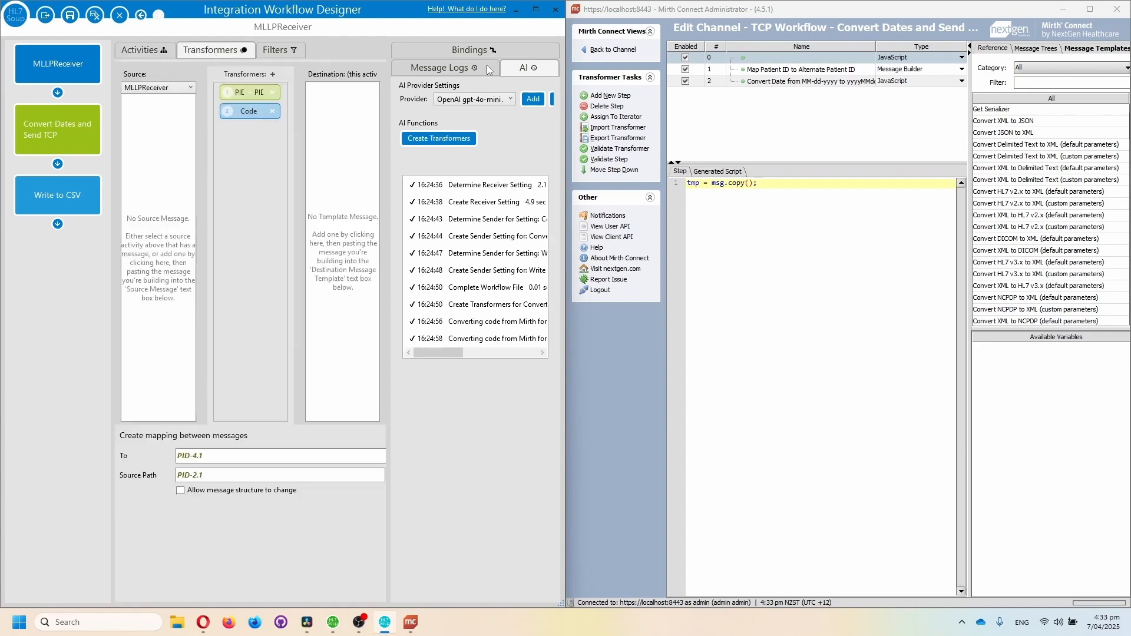
# Compare Mirth's Map Patient ID to Alternate Patient ID step with the To and Source Path of the designer's PID mapping
pyautogui.click(802, 73)
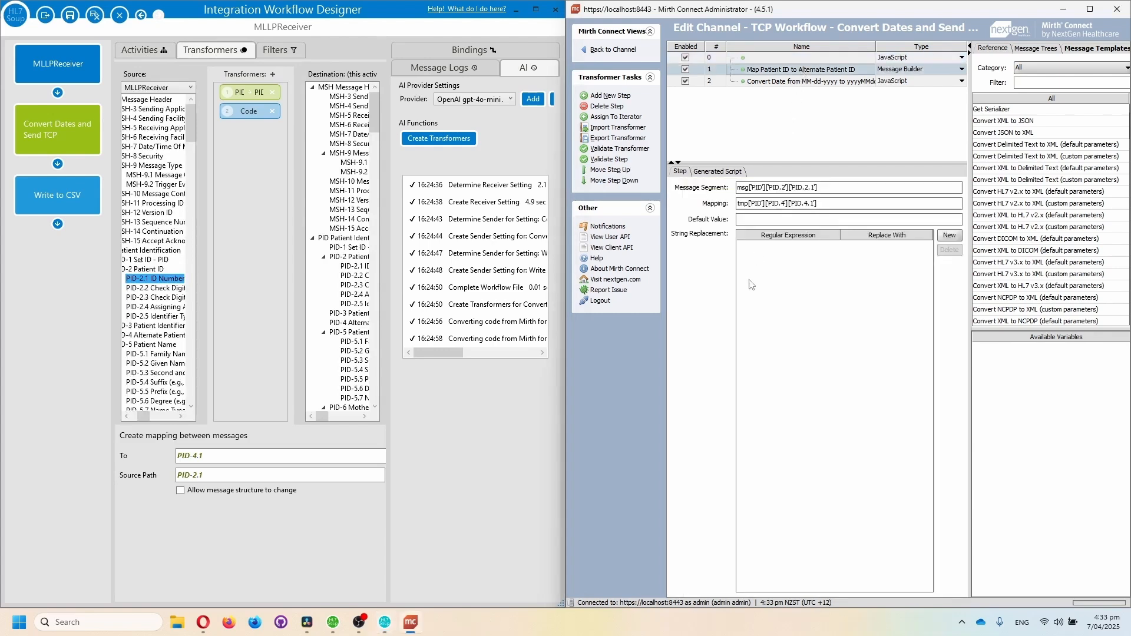
pyautogui.moveTo(835, 192); pyautogui.dragTo(736, 191)
pyautogui.moveTo(859, 207); pyautogui.dragTo(735, 204)
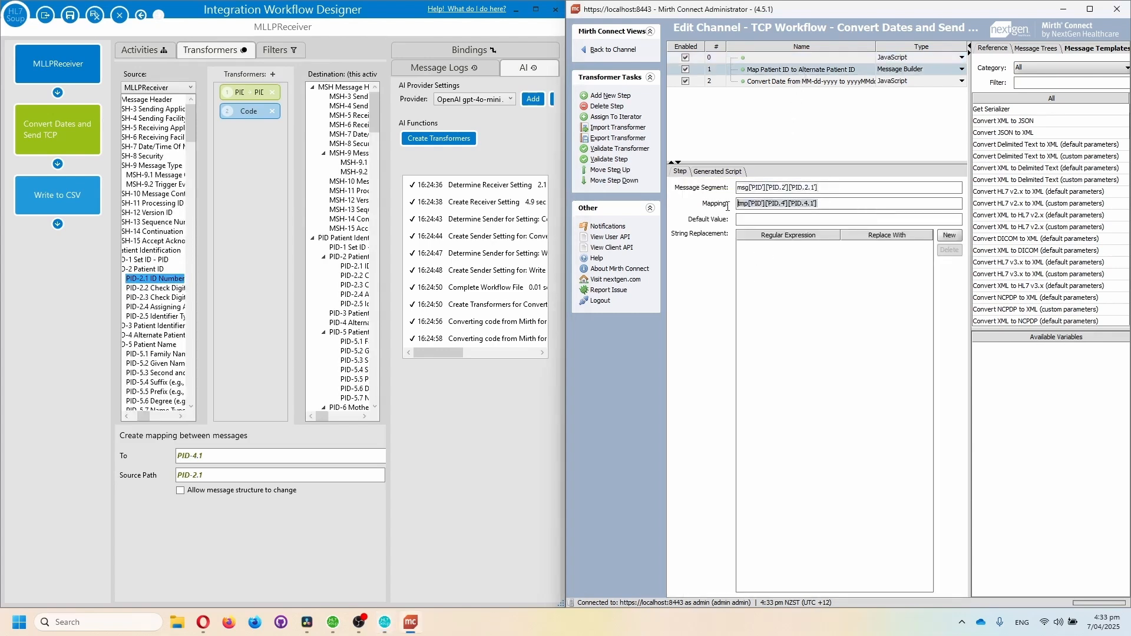
pyautogui.click(285, 458)
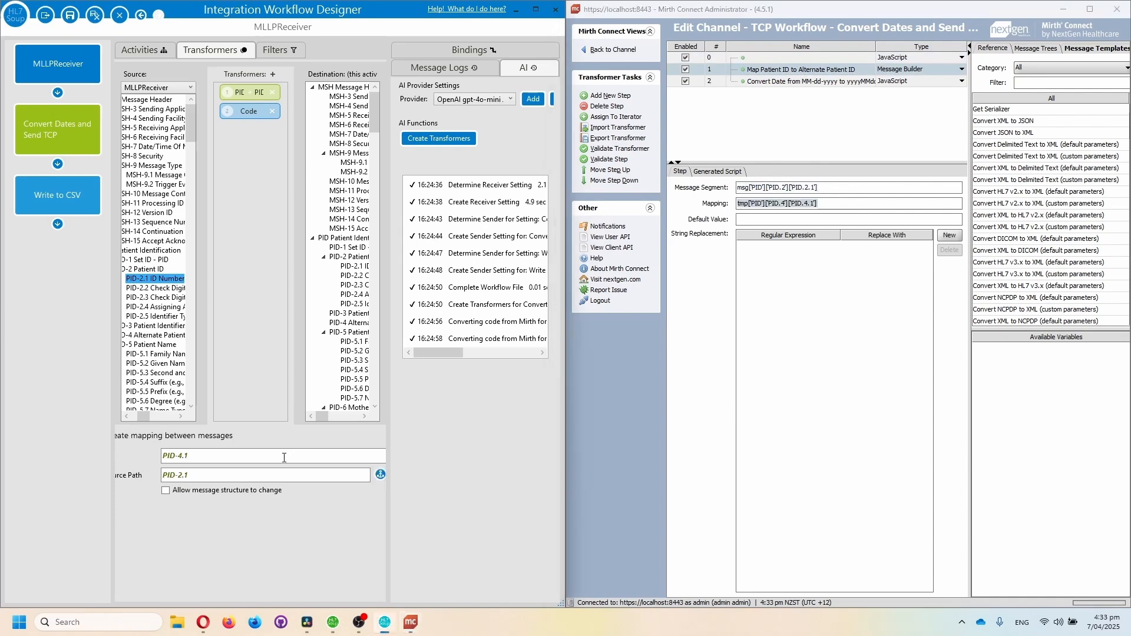
pyautogui.moveTo(279, 460); pyautogui.dragTo(163, 458)
pyautogui.moveTo(224, 477); pyautogui.dragTo(156, 478)
pyautogui.click(252, 457)
pyautogui.click(283, 476)
pyautogui.click(683, 411)
# Display Mirth's date conversion script and open the matching Code transformer in the code editor beside it
pyautogui.click(782, 82)
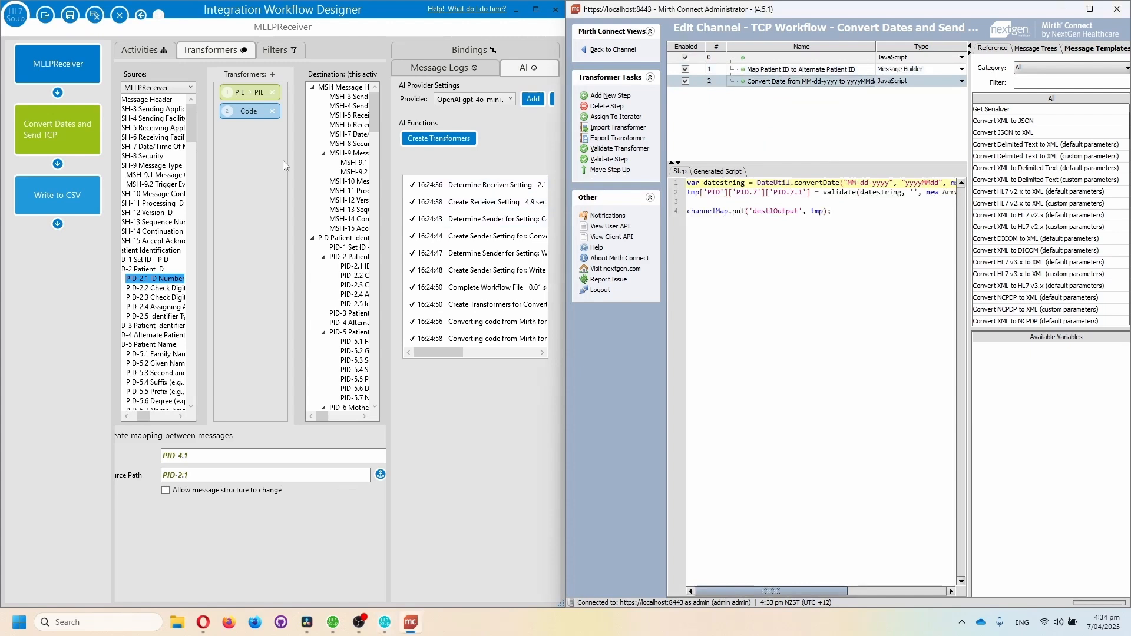
pyautogui.click(248, 111)
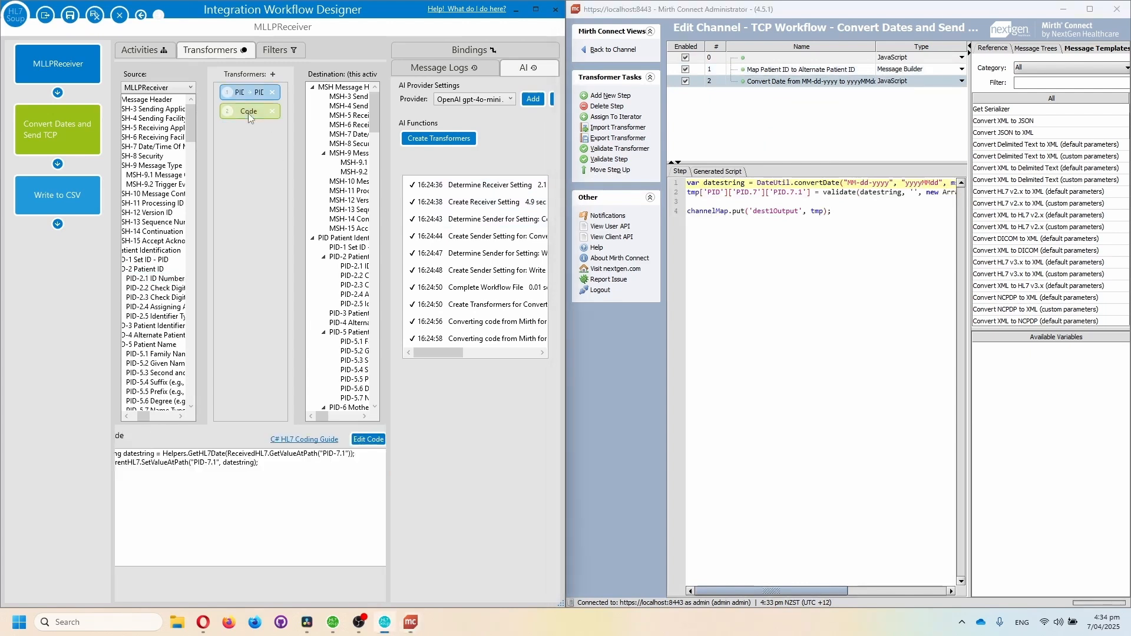
pyautogui.click(369, 439)
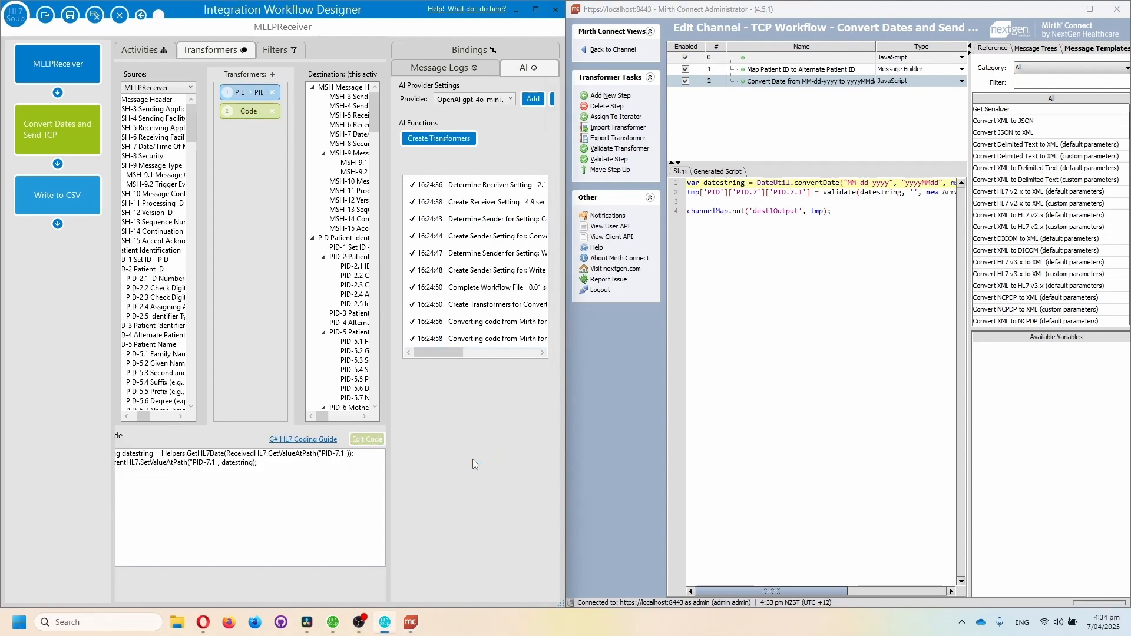
pyautogui.moveTo(534, 187); pyautogui.dragTo(303, 211)
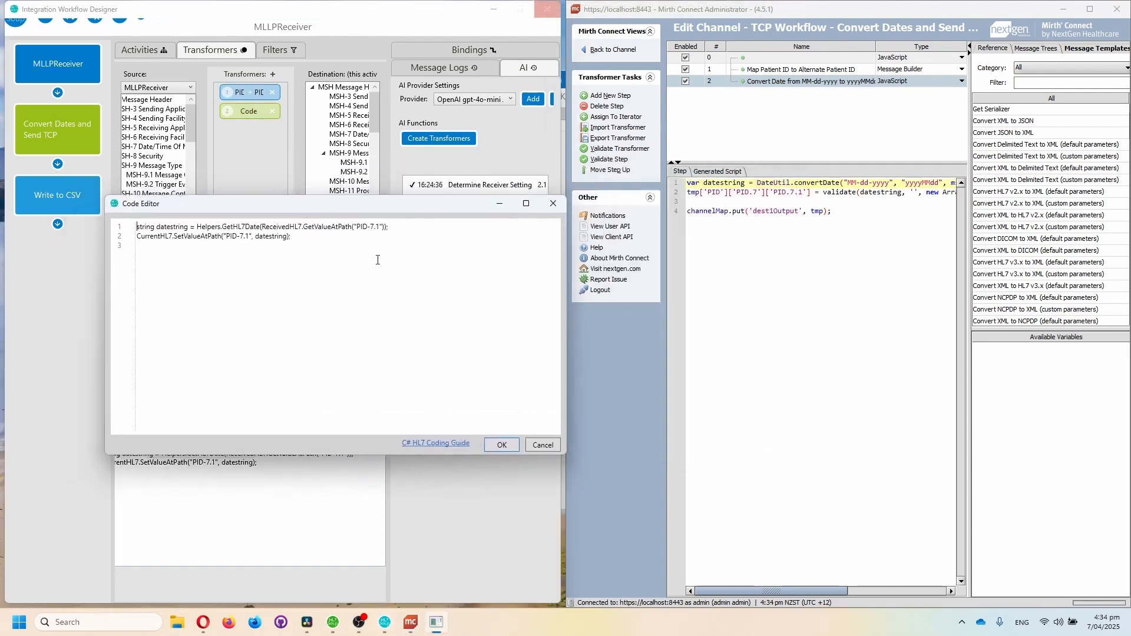
# Examine the datestring variable and the PID-7.1 assignment in the converted code, and close the code editor
pyautogui.click(793, 266)
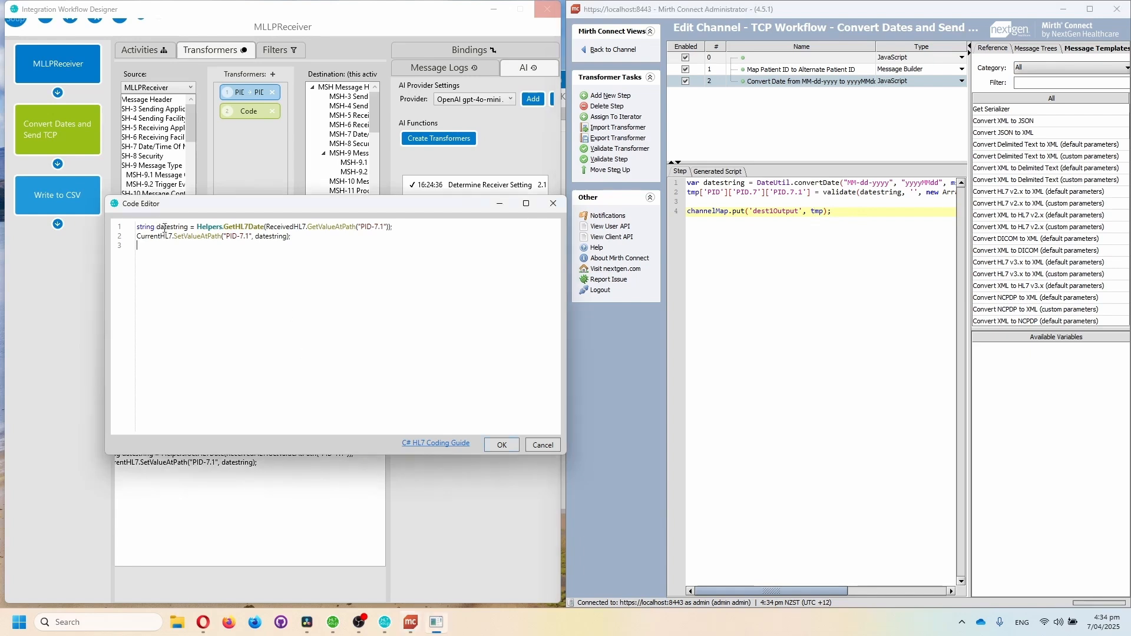
pyautogui.moveTo(157, 227); pyautogui.dragTo(188, 229)
pyautogui.click(322, 238)
pyautogui.moveTo(323, 238); pyautogui.dragTo(124, 237)
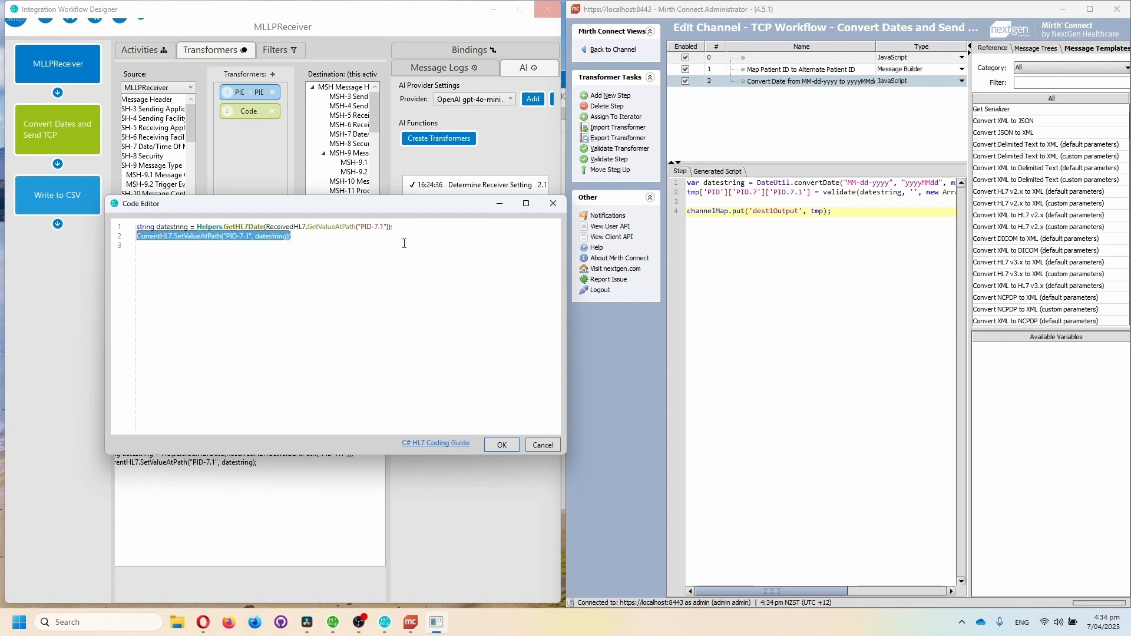
pyautogui.click(369, 241)
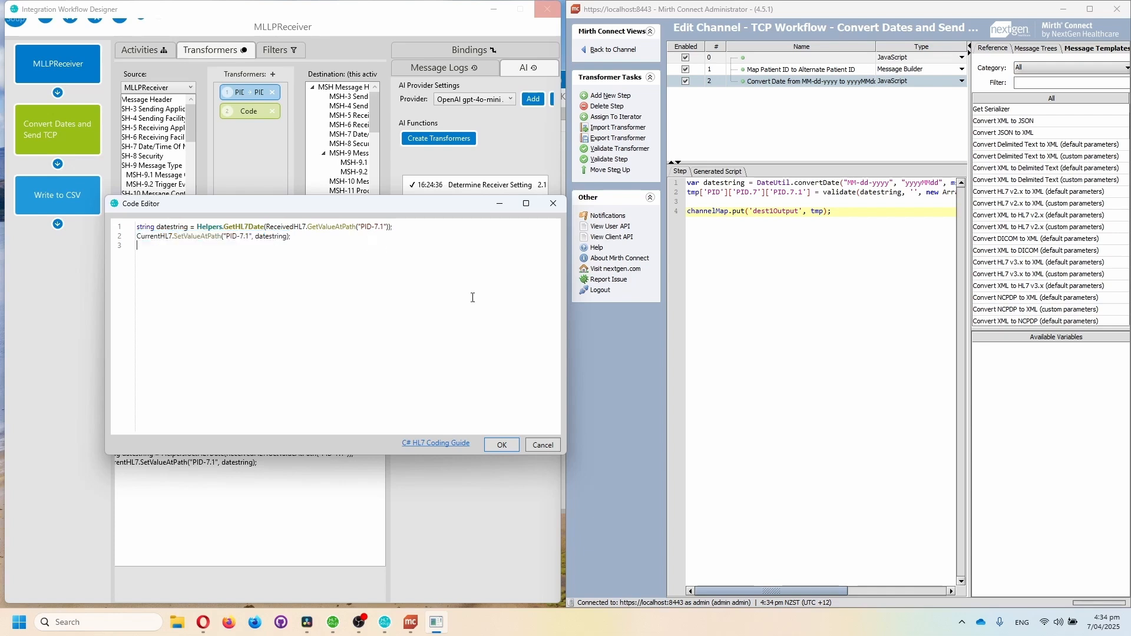
pyautogui.click(502, 445)
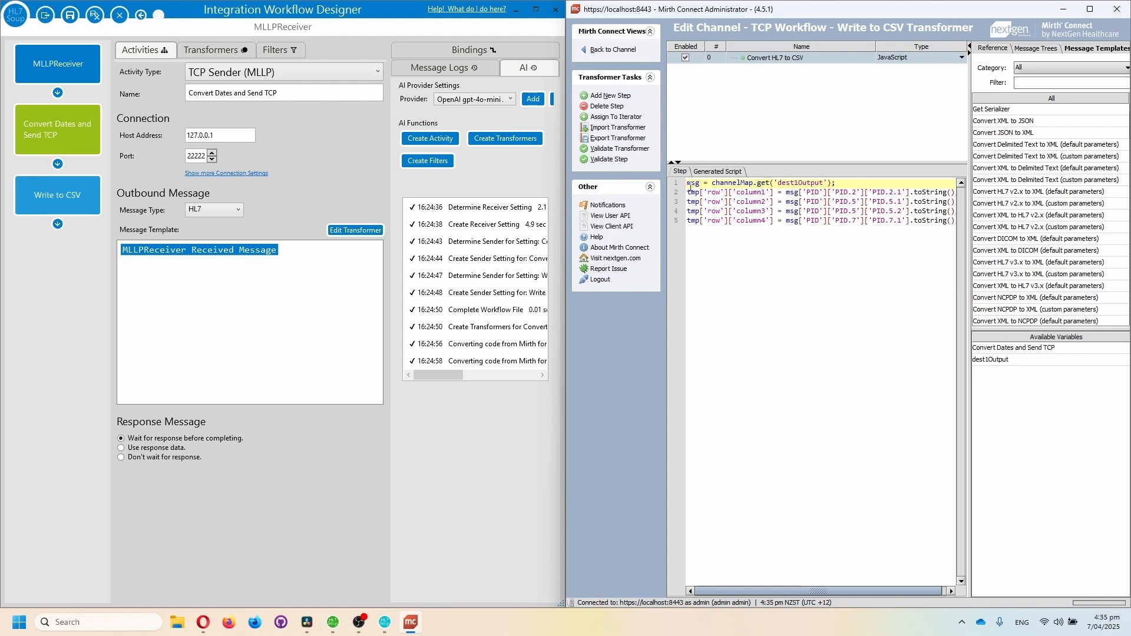
# Examine the column assignments in the Convert HL7 to CSV script of Mirth's Write to CSV transformer
pyautogui.moveTo(691, 195); pyautogui.dragTo(914, 195)
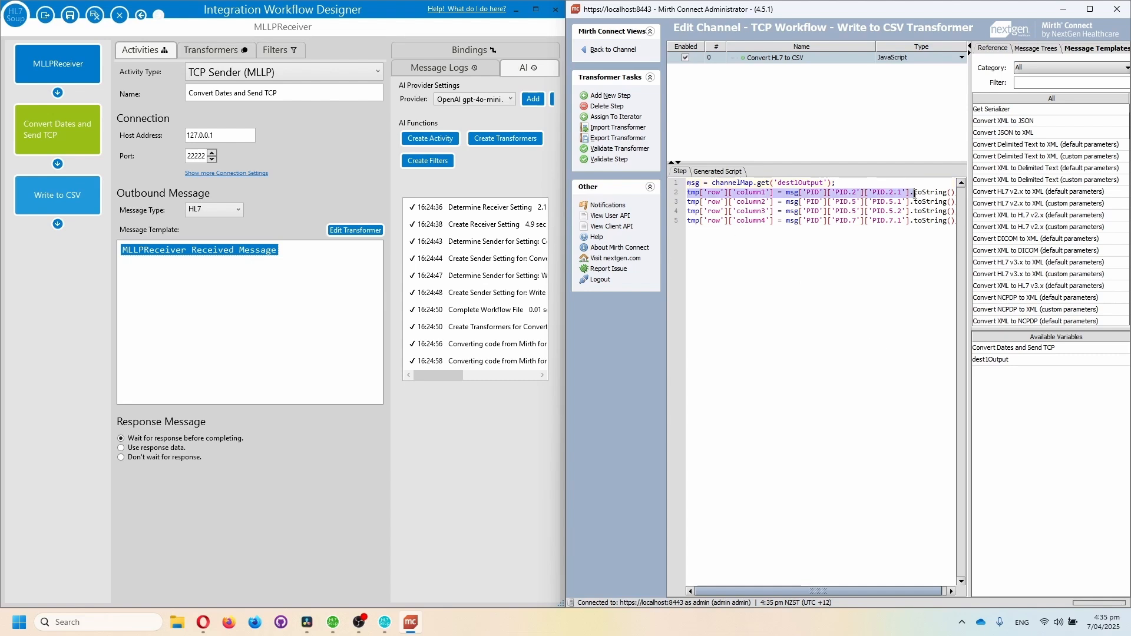
pyautogui.click(783, 254)
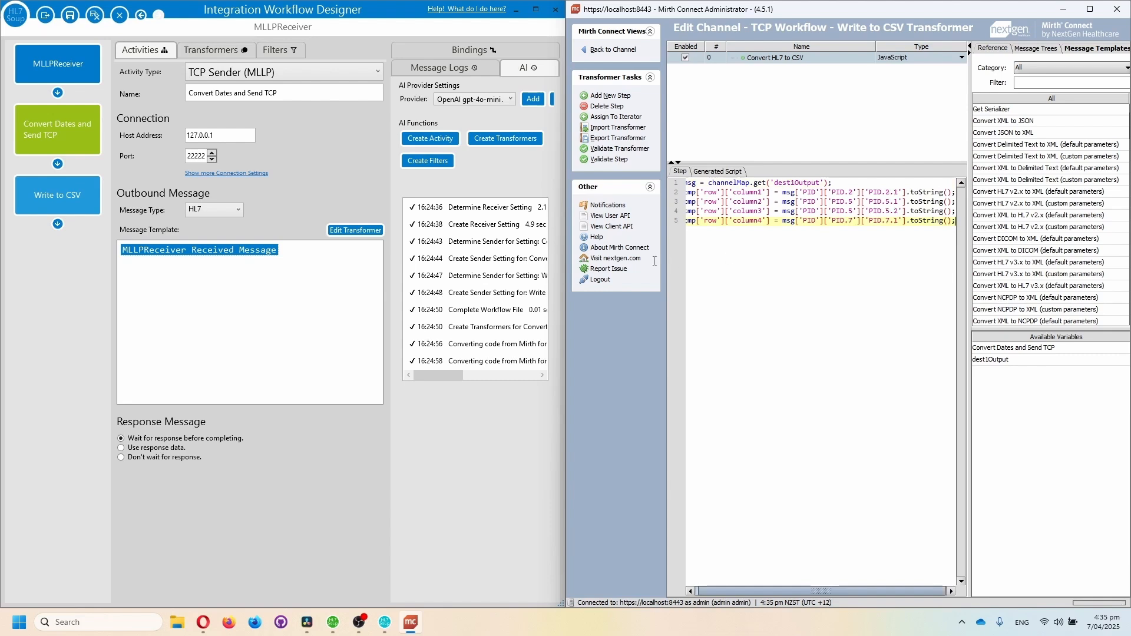
pyautogui.moveTo(654, 261)
pyautogui.mouseDown()
pyautogui.moveTo(666, 210)
pyautogui.moveTo(655, 250)
pyautogui.mouseUp()
# Select the Write to CSV activity in the designer and examine its output file path and CSV message template
pyautogui.click(57, 195)
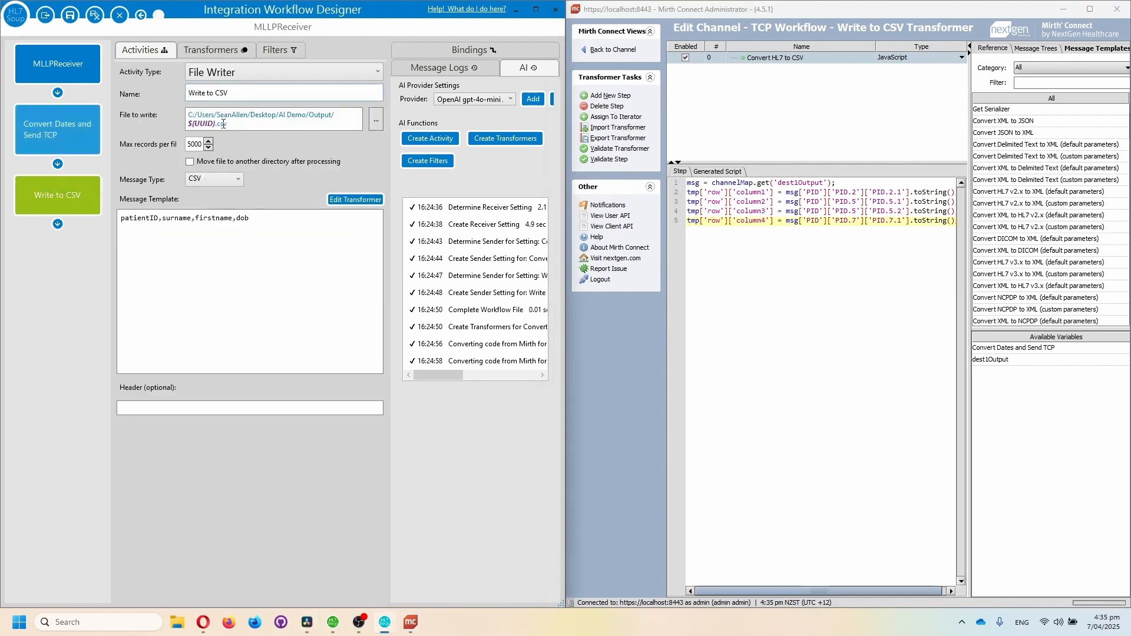
pyautogui.click(215, 125)
pyautogui.moveTo(277, 225); pyautogui.dragTo(120, 221)
pyautogui.click(321, 252)
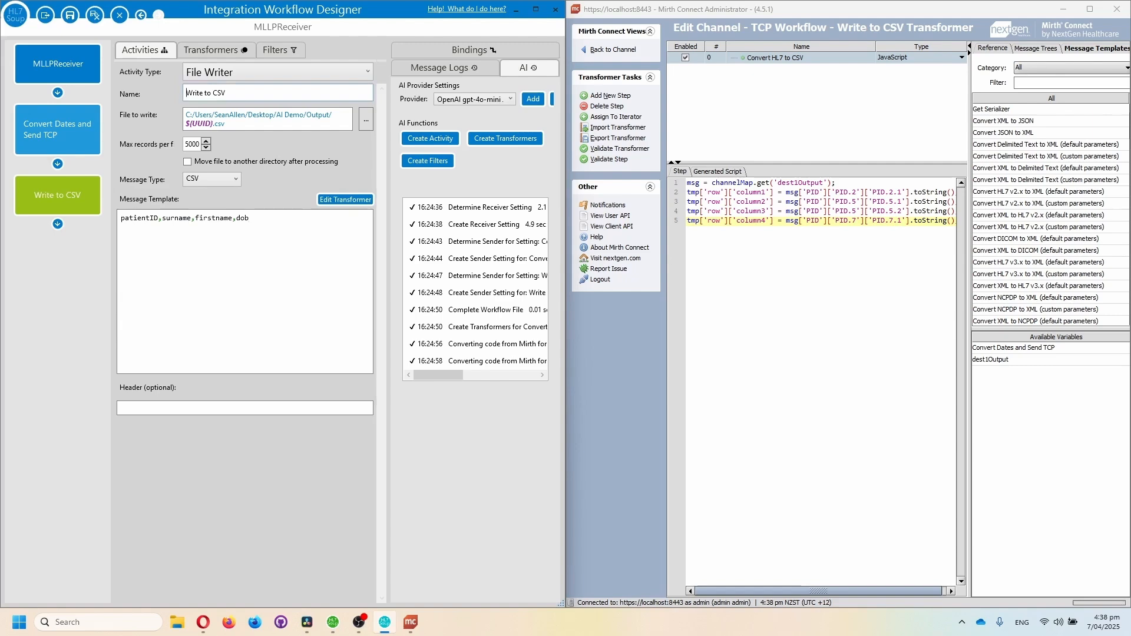
pyautogui.hotkey('alt', 'Tab')
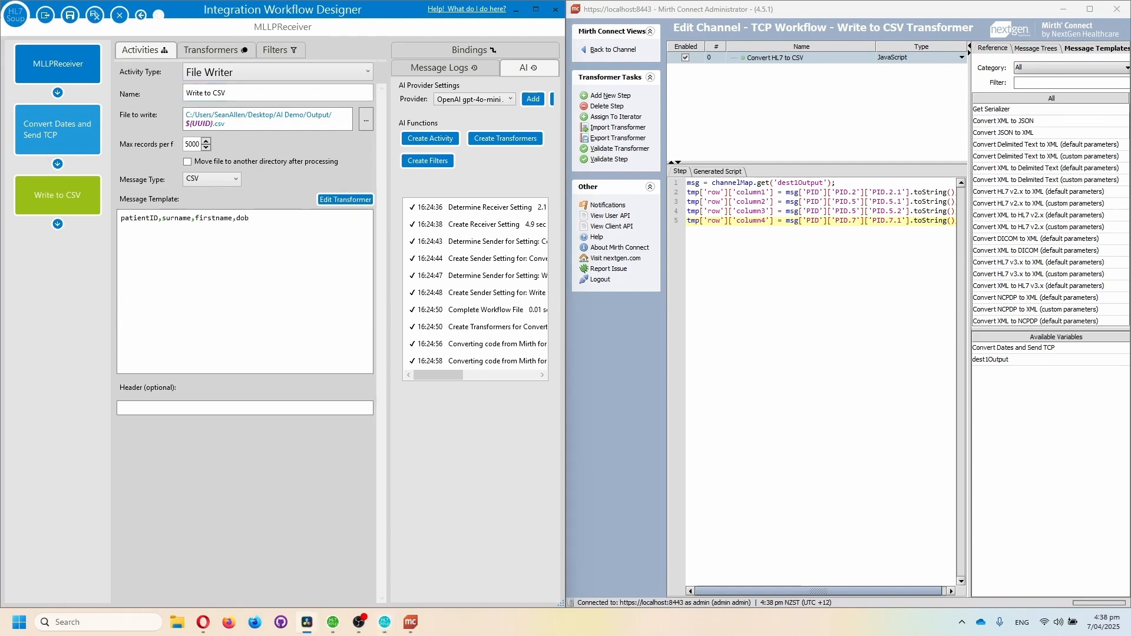
pyautogui.click(414, 287)
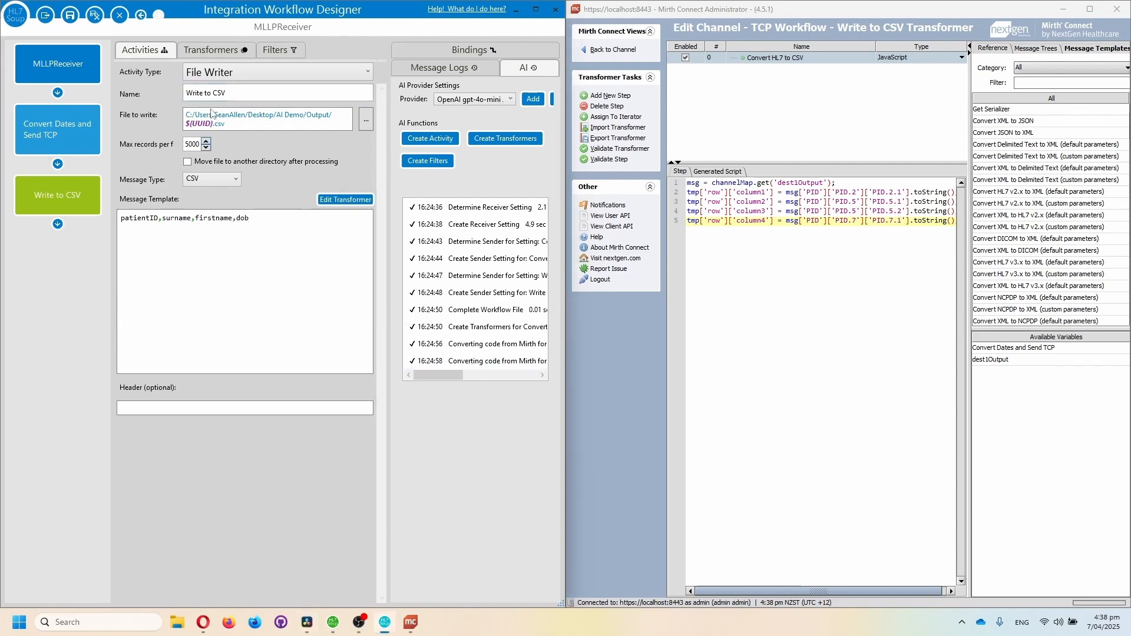
# Open the Write to CSV activity's Code transformer in the code editor and place it beside Mirth's script
pyautogui.click(216, 50)
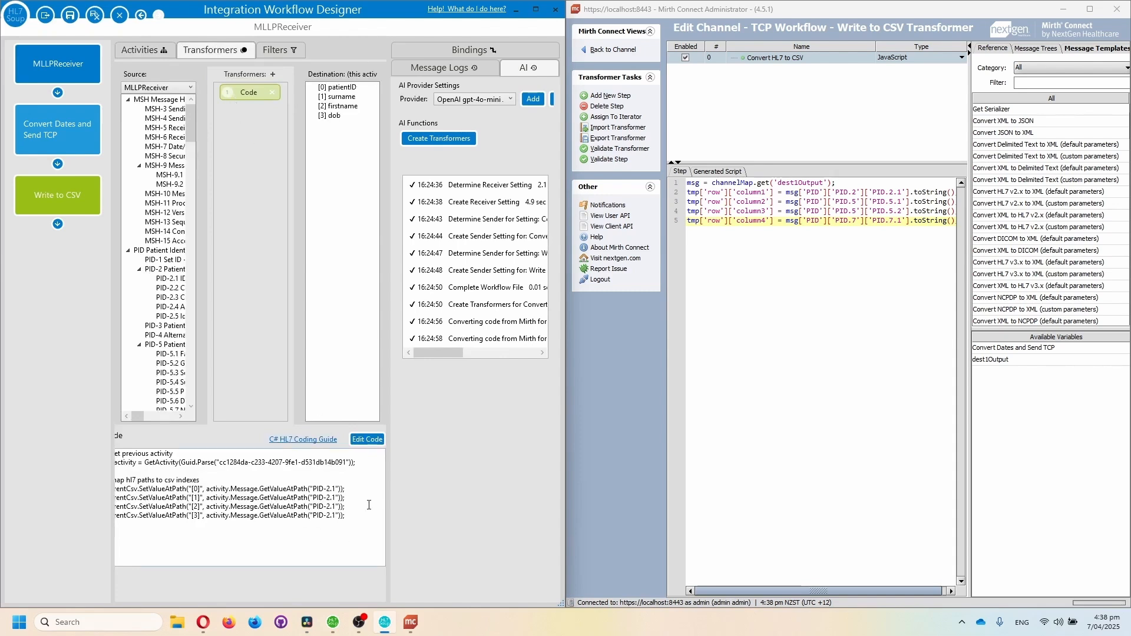
pyautogui.click(367, 440)
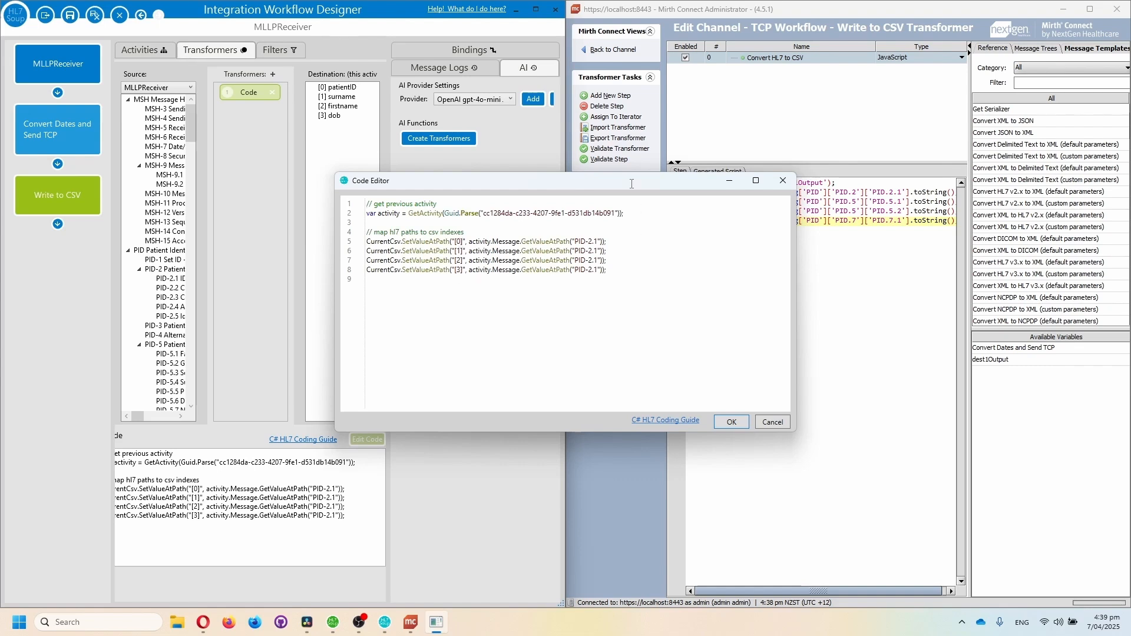
pyautogui.moveTo(631, 184); pyautogui.dragTo(447, 183)
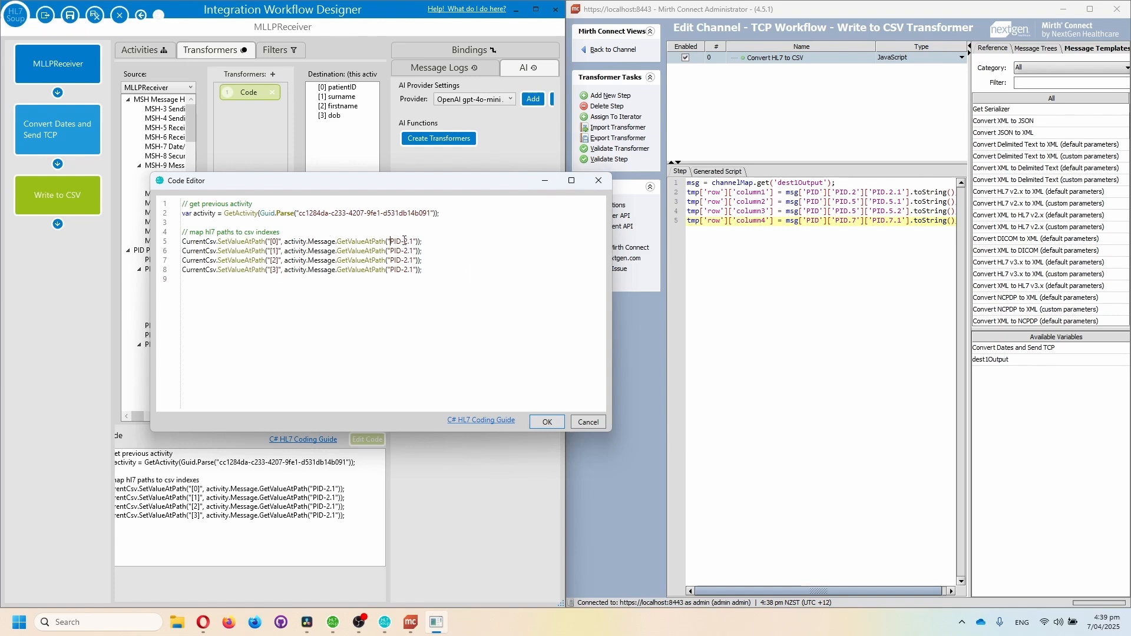
# Compare the PID-2.1 path in the converted CSV mapping with Mirth's column1 assignment, and close the code editor
pyautogui.moveTo(390, 241); pyautogui.dragTo(416, 240)
pyautogui.moveTo(871, 192); pyautogui.dragTo(907, 193)
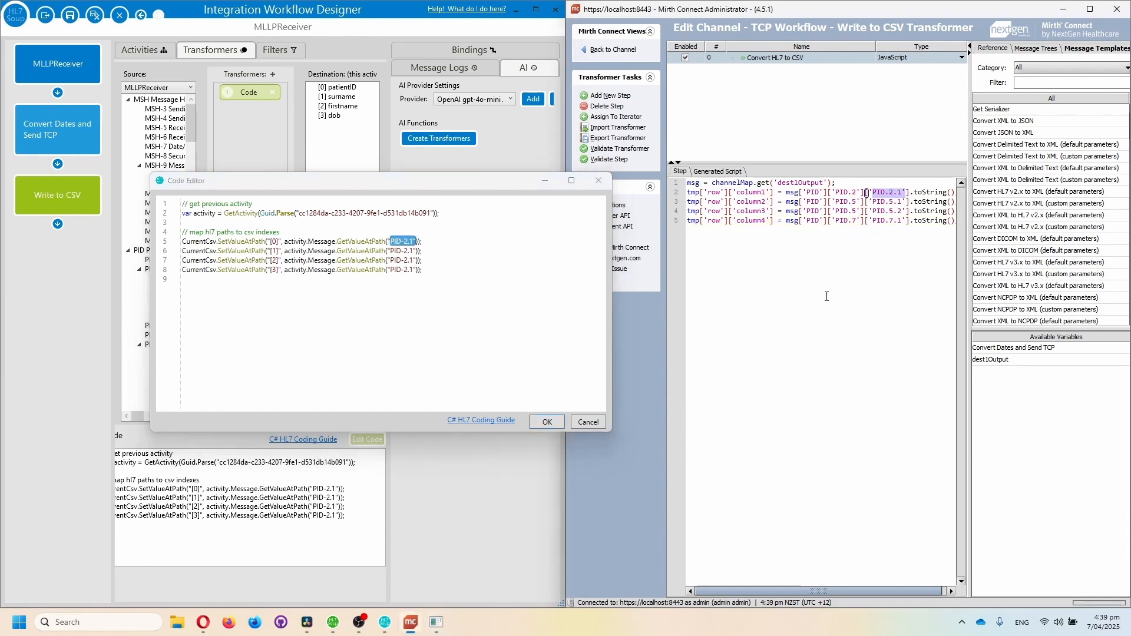
pyautogui.click(464, 294)
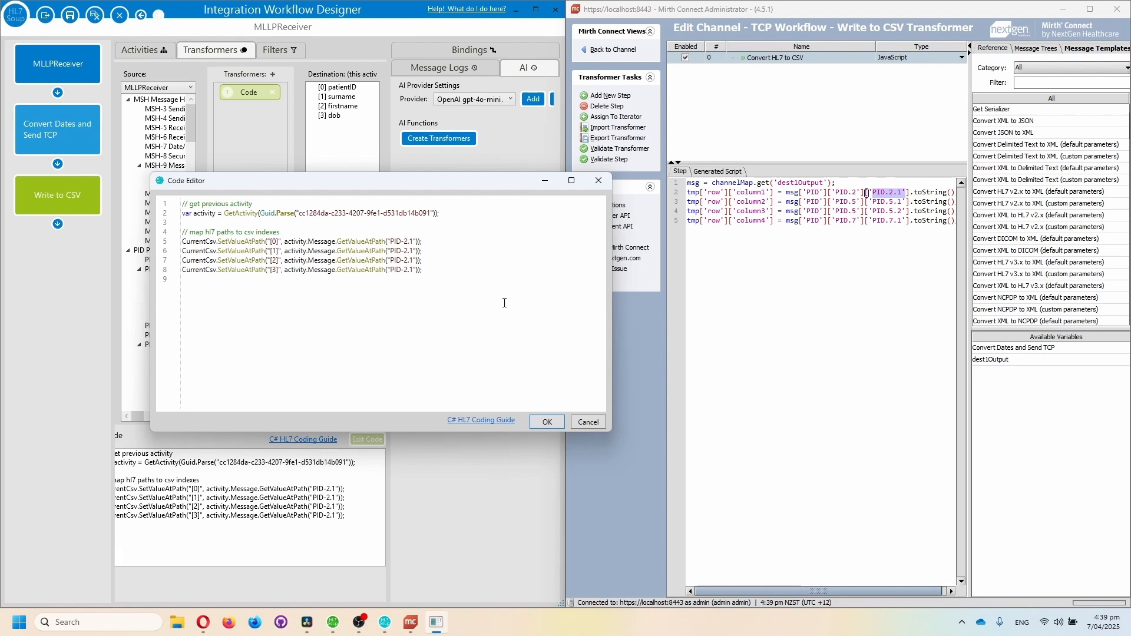
pyautogui.click(547, 423)
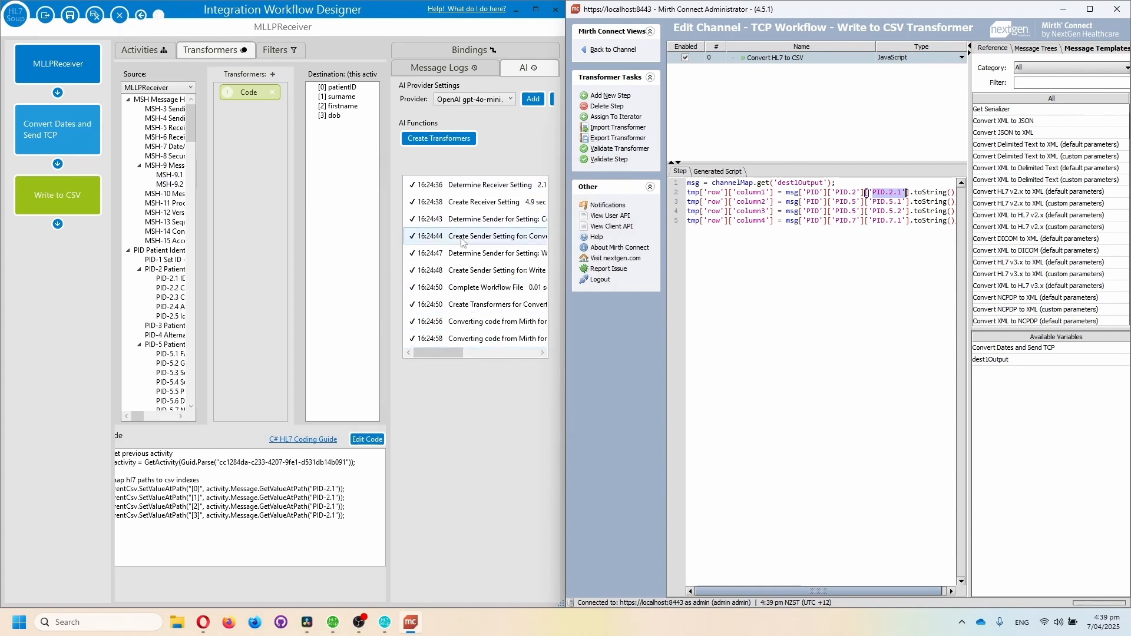
# Maximize the workflow designer and examine the AI log result for the Convert Dates and Send TCP code conversion (Step 2 of 2)
pyautogui.click(535, 9)
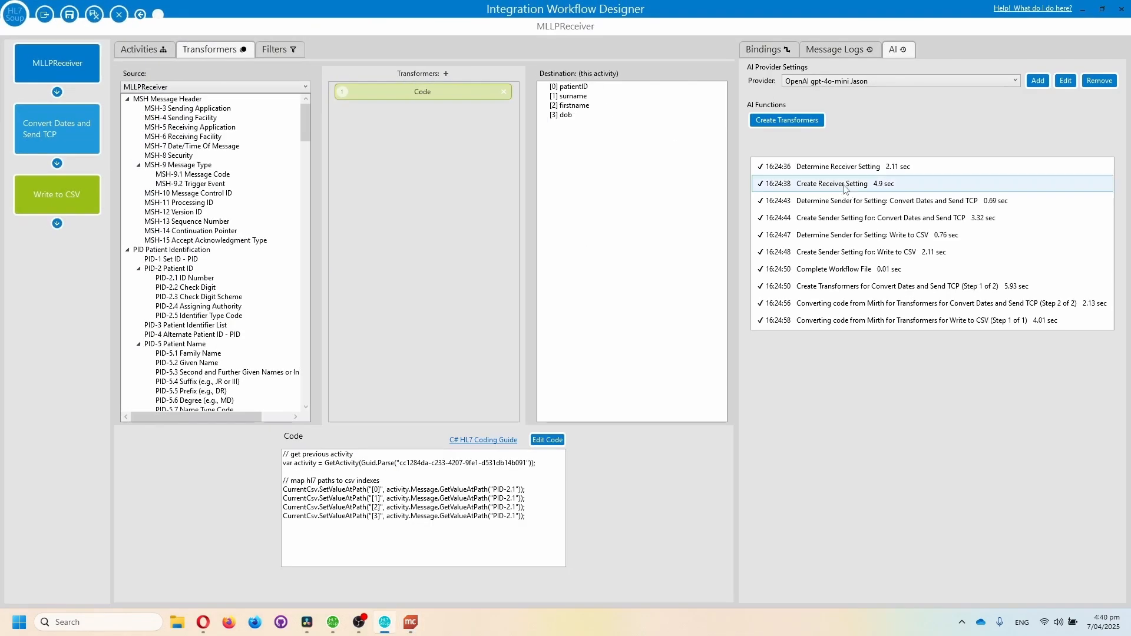
pyautogui.click(864, 307)
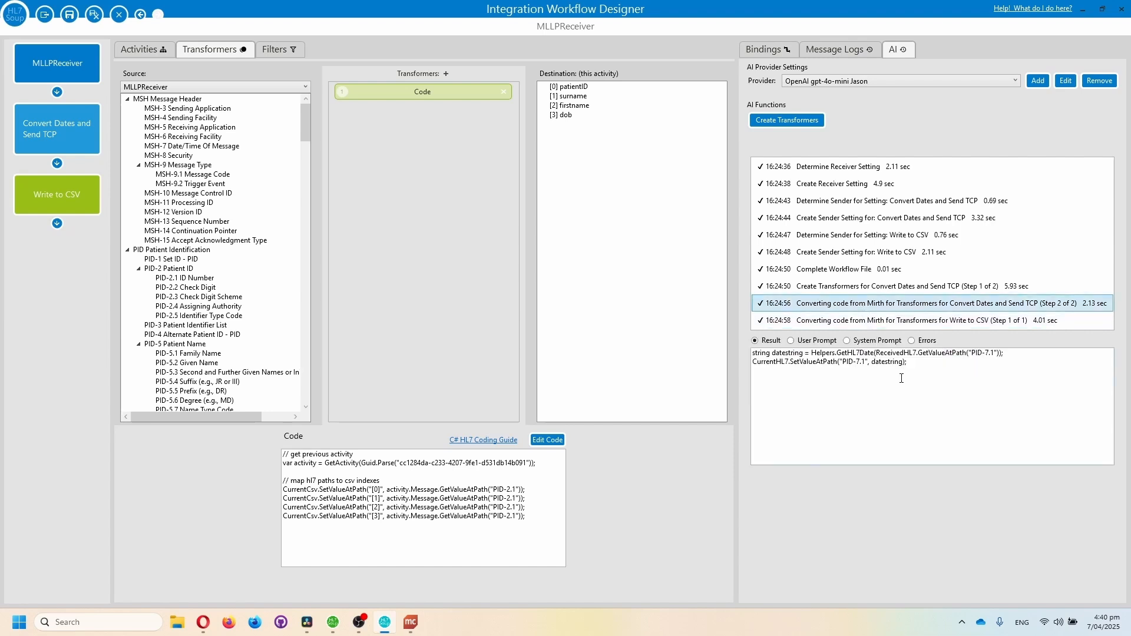
pyautogui.click(938, 378)
pyautogui.hotkey('ctrl', 'a')
pyautogui.click(950, 371)
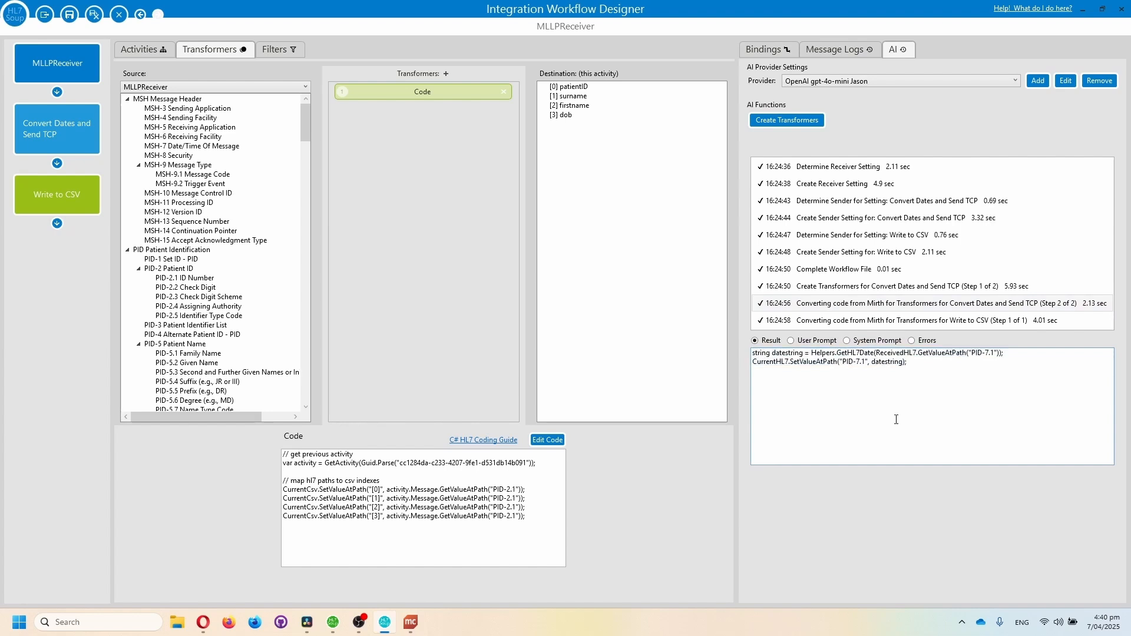
# Review the user prompt, result and errors recorded for the selected AI conversion step
pyautogui.click(791, 341)
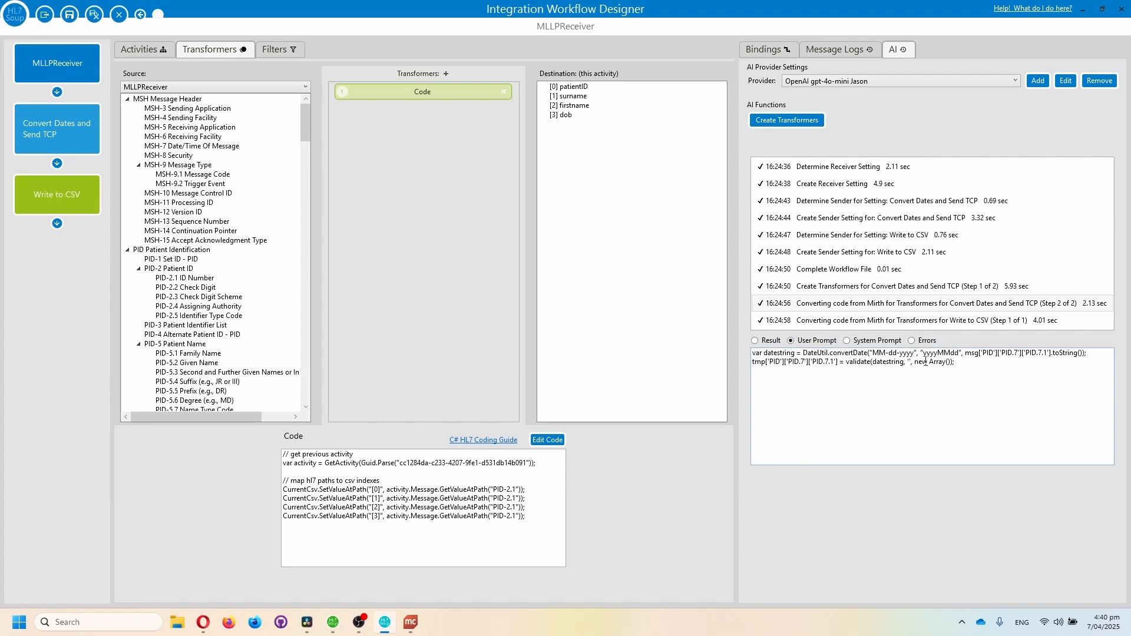
pyautogui.click(760, 340)
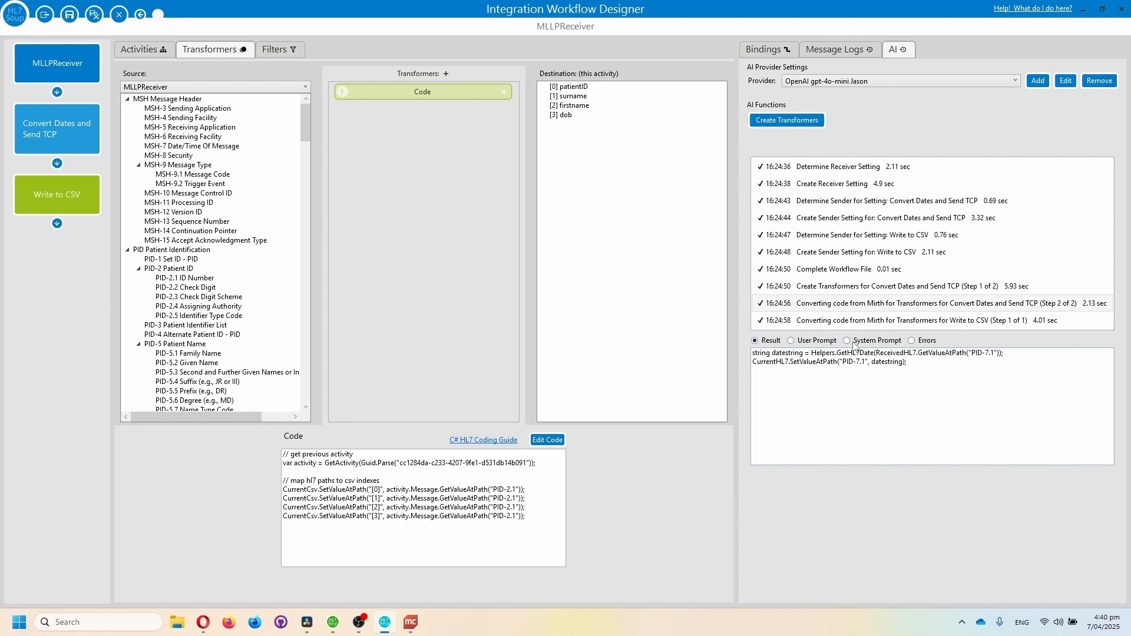
pyautogui.click(912, 341)
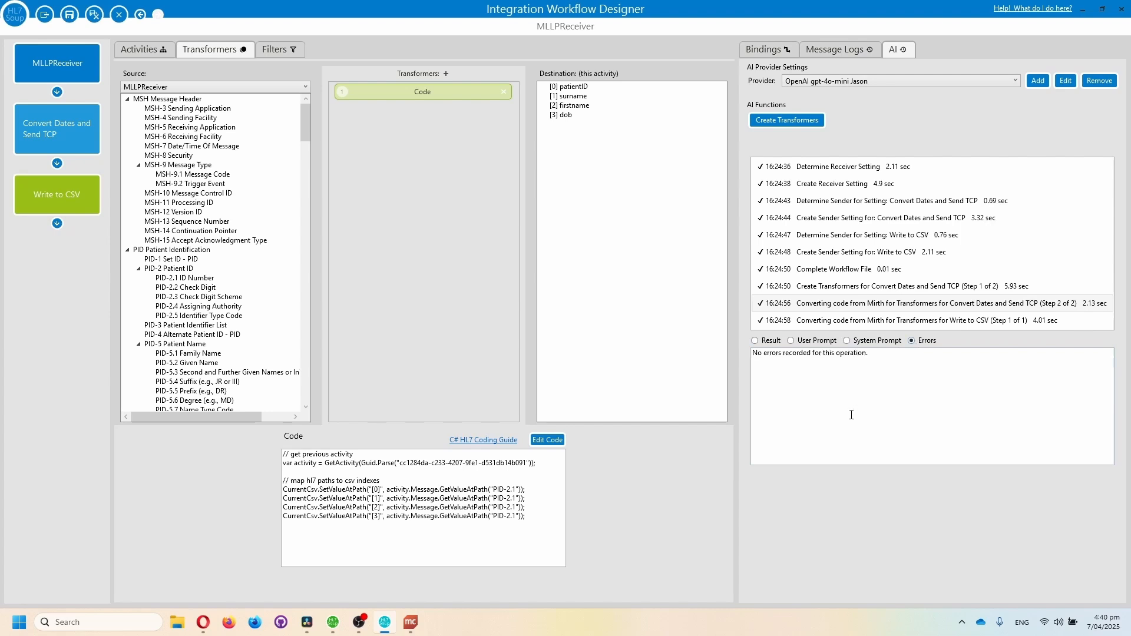
# Return to the conversion step's result, view it in the full-screen editor, and close that editor
pyautogui.click(765, 344)
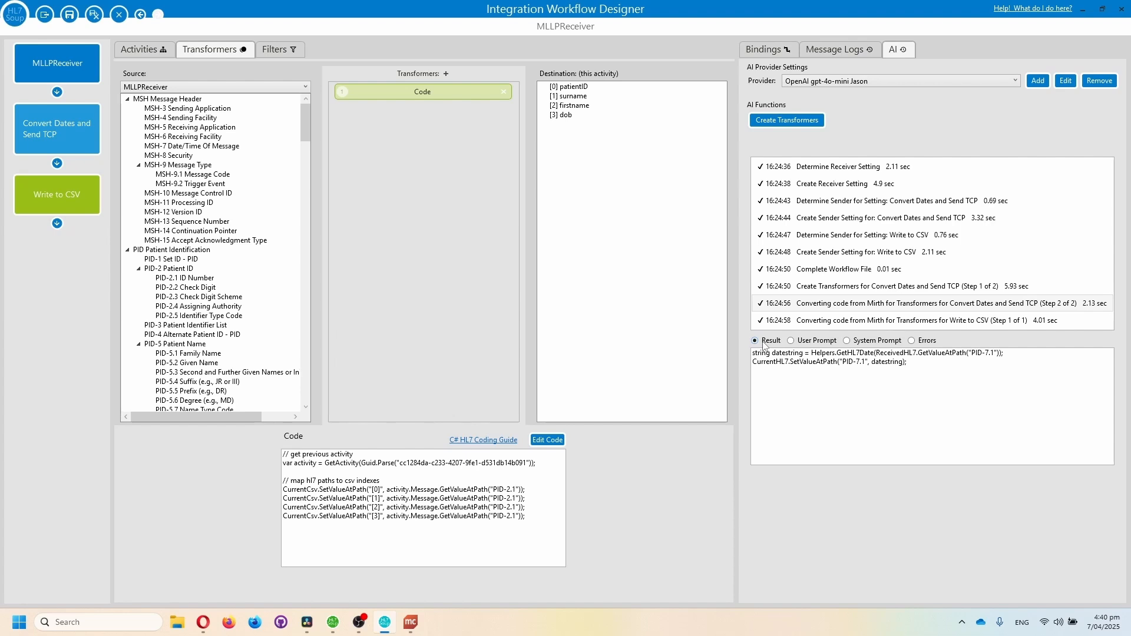
pyautogui.doubleClick(797, 376)
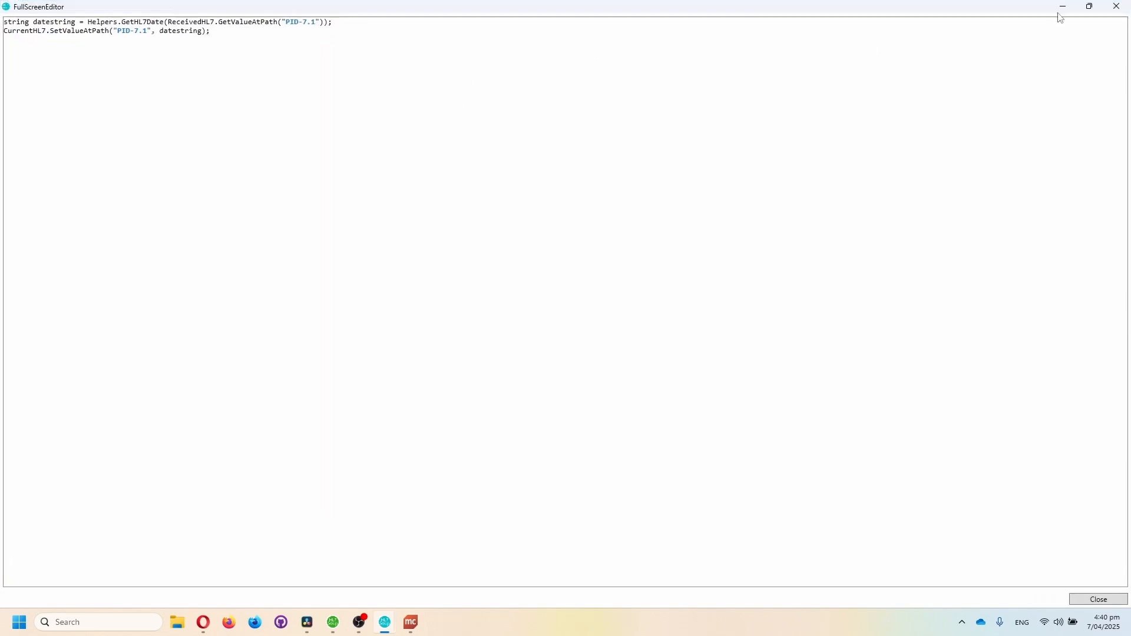
pyautogui.click(1118, 6)
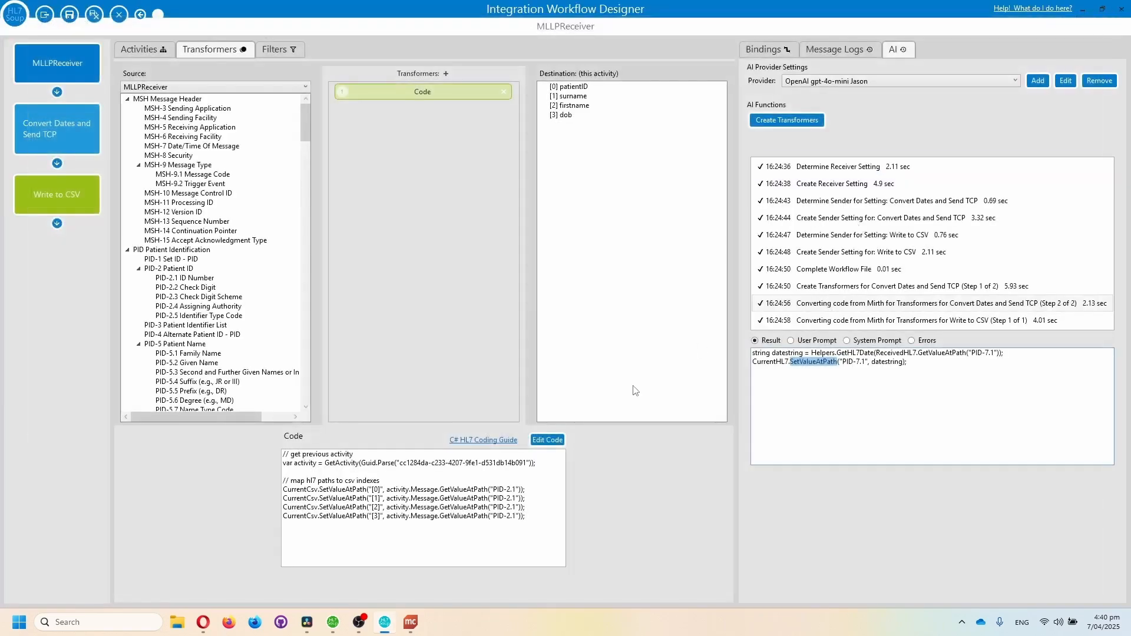